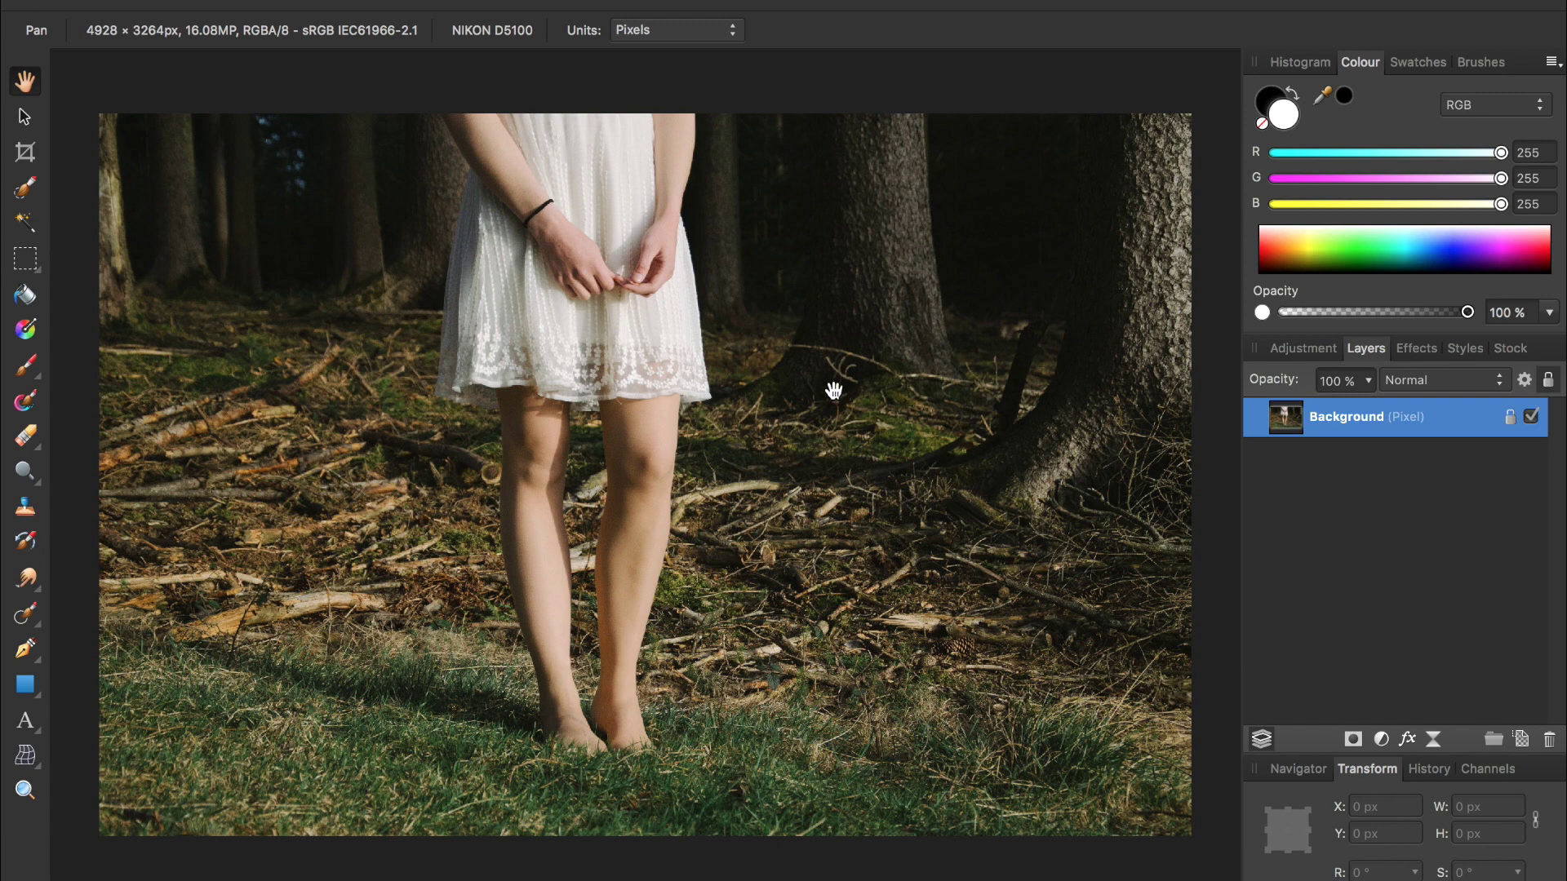
Step: Brush-select the girl's arms, dress and both legs, then invert the selection to the background
{"action": "left_click", "coordinate": [26, 192]}
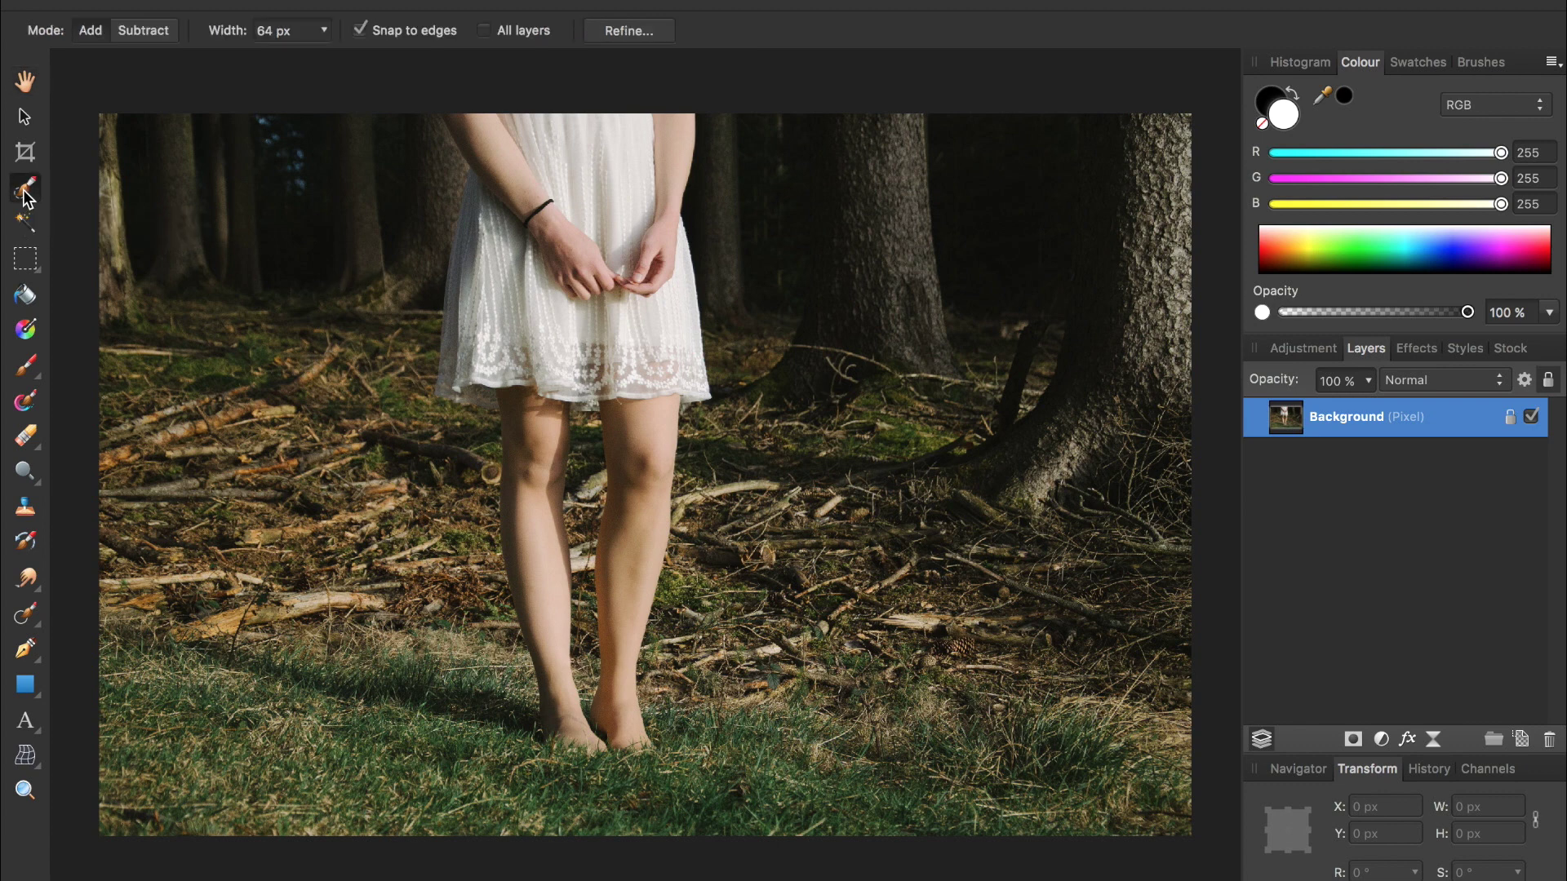
{"action": "left_click", "coordinate": [555, 214]}
{"action": "mouse_move", "coordinate": [544, 293]}
{"action": "left_mouse_down"}
{"action": "mouse_move", "coordinate": [529, 331]}
{"action": "mouse_move", "coordinate": [571, 225]}
{"action": "mouse_move", "coordinate": [632, 371]}
{"action": "mouse_move", "coordinate": [529, 178]}
{"action": "mouse_move", "coordinate": [486, 236]}
{"action": "mouse_move", "coordinate": [490, 357]}
{"action": "mouse_move", "coordinate": [571, 196]}
{"action": "mouse_move", "coordinate": [555, 122]}
{"action": "mouse_move", "coordinate": [678, 147]}
{"action": "mouse_move", "coordinate": [585, 244]}
{"action": "left_mouse_up"}
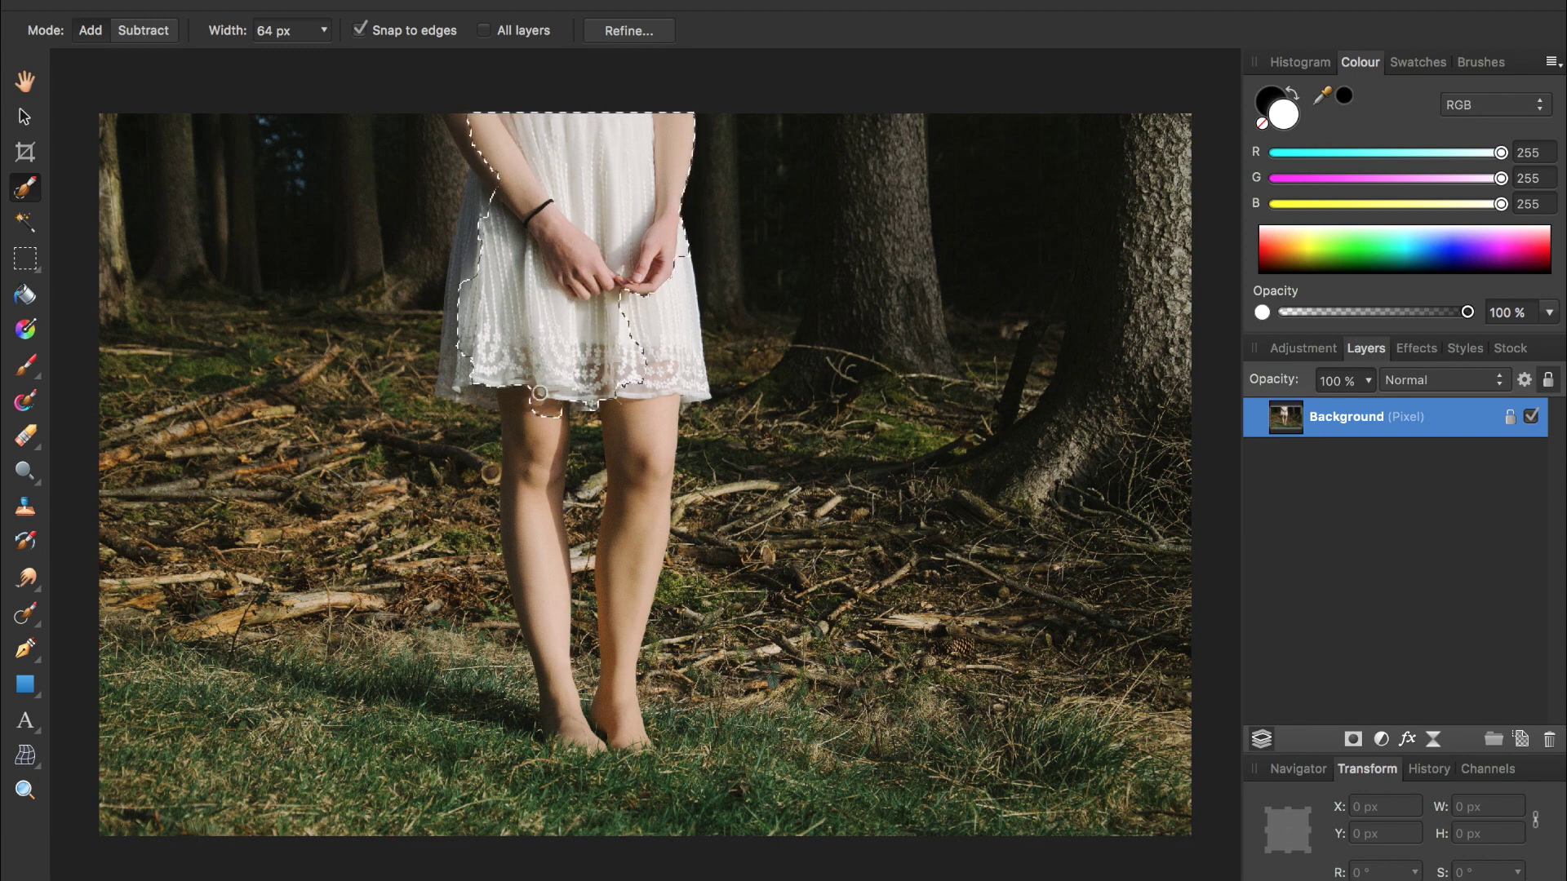
{"action": "mouse_move", "coordinate": [524, 405]}
{"action": "left_mouse_down"}
{"action": "mouse_move", "coordinate": [551, 649]}
{"action": "mouse_move", "coordinate": [592, 738]}
{"action": "mouse_move", "coordinate": [564, 722]}
{"action": "mouse_move", "coordinate": [527, 585]}
{"action": "left_mouse_up"}
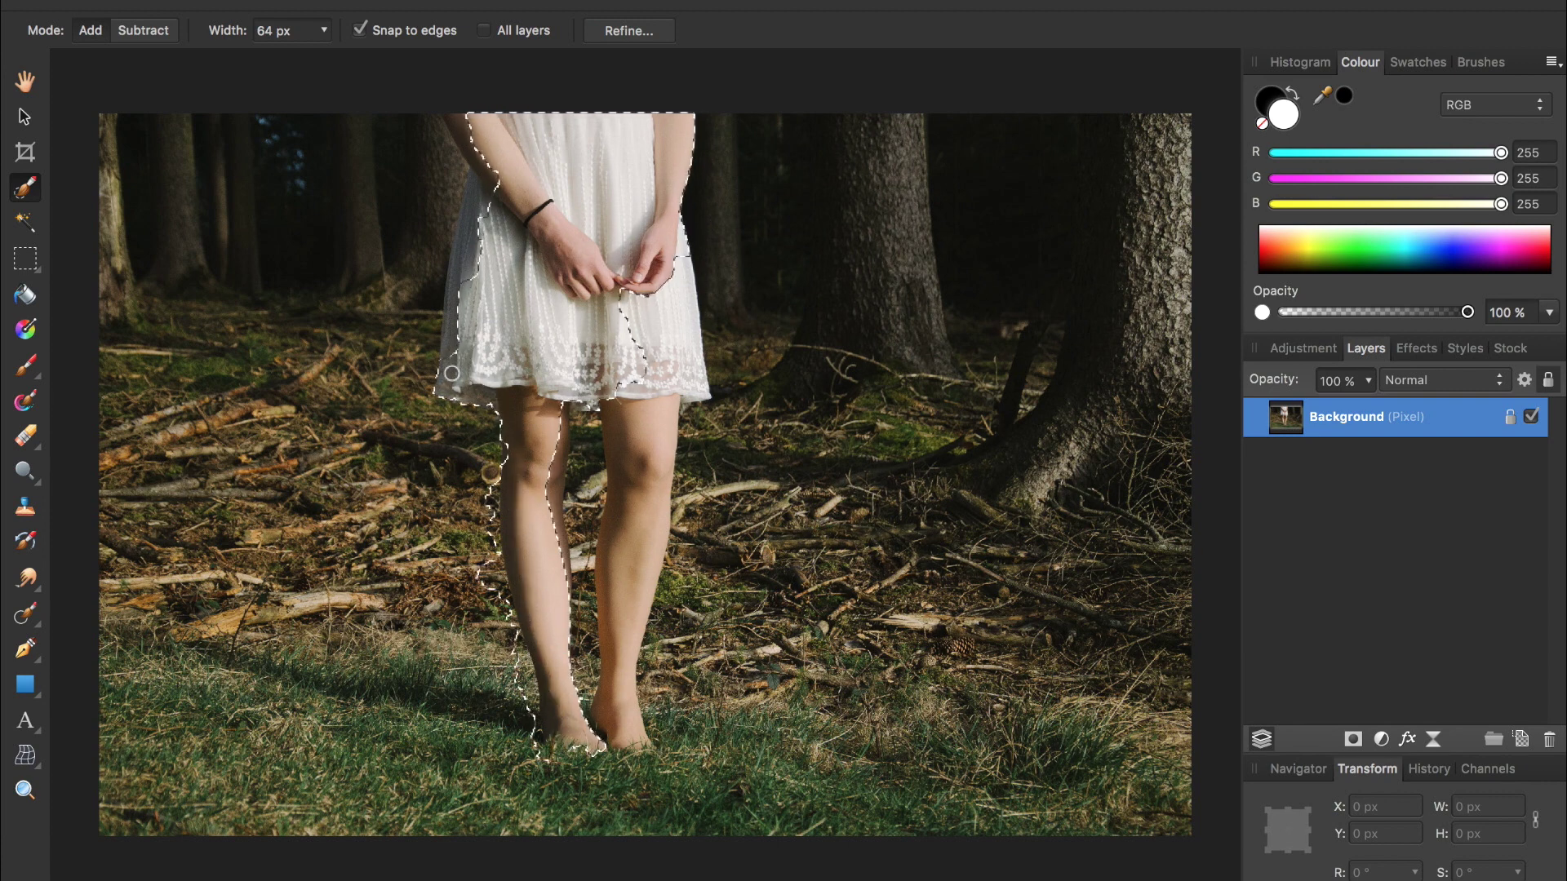
{"action": "mouse_move", "coordinate": [451, 373]}
{"action": "left_mouse_down"}
{"action": "mouse_move", "coordinate": [652, 364]}
{"action": "mouse_move", "coordinate": [612, 587]}
{"action": "mouse_move", "coordinate": [476, 447]}
{"action": "mouse_move", "coordinate": [553, 771]}
{"action": "left_mouse_up"}
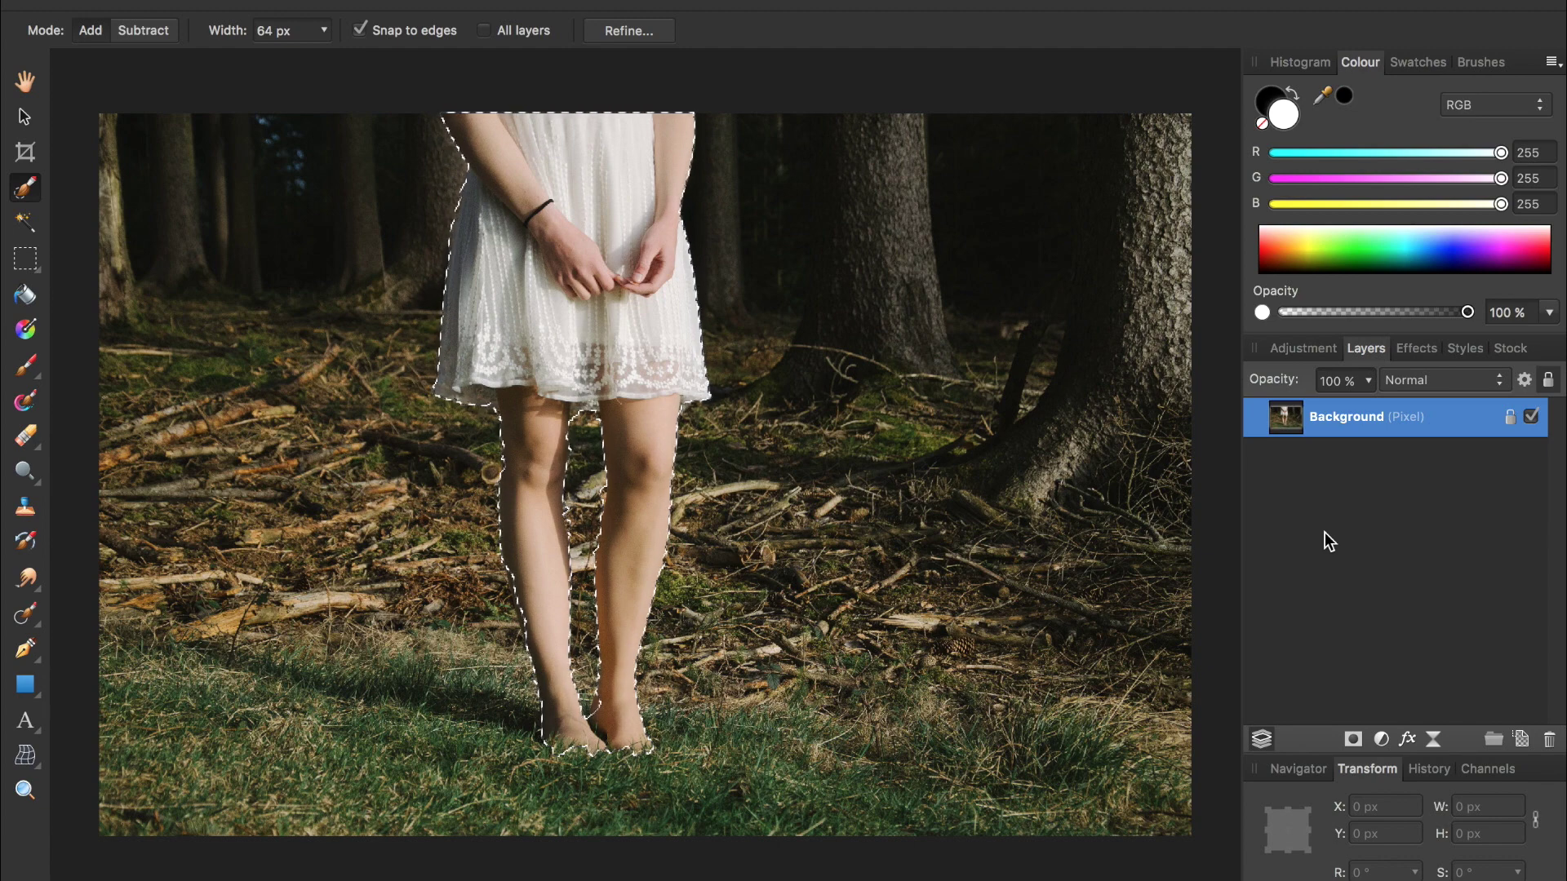
{"action": "key", "text": "shift+super+i"}
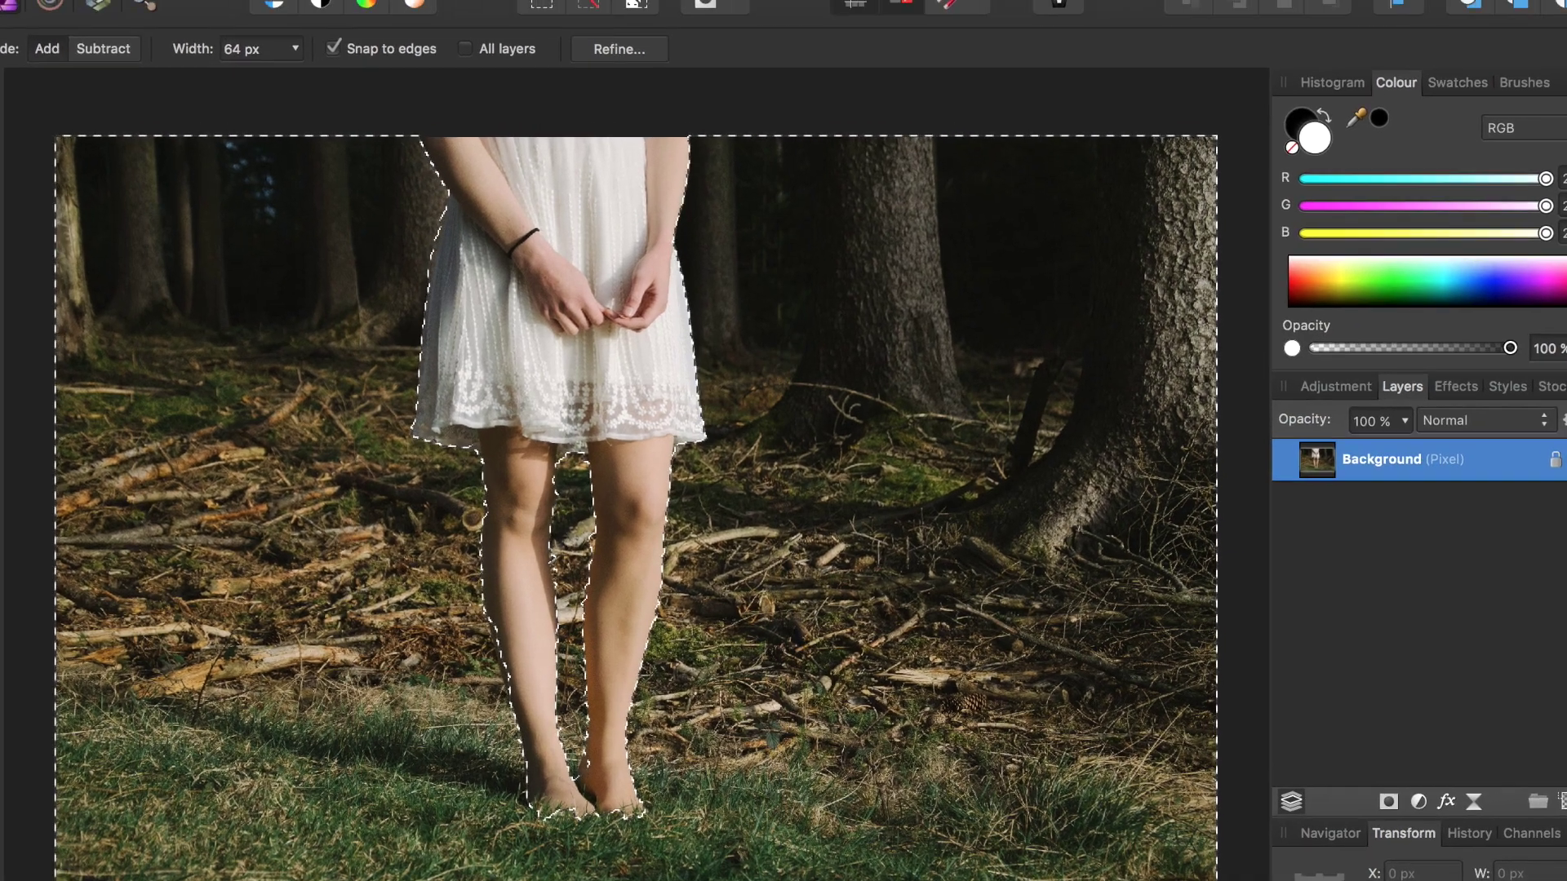
Step: Add a Live Lens Blur filter layer with a 41 px radius, then deselect
{"action": "left_click", "coordinate": [465, 13]}
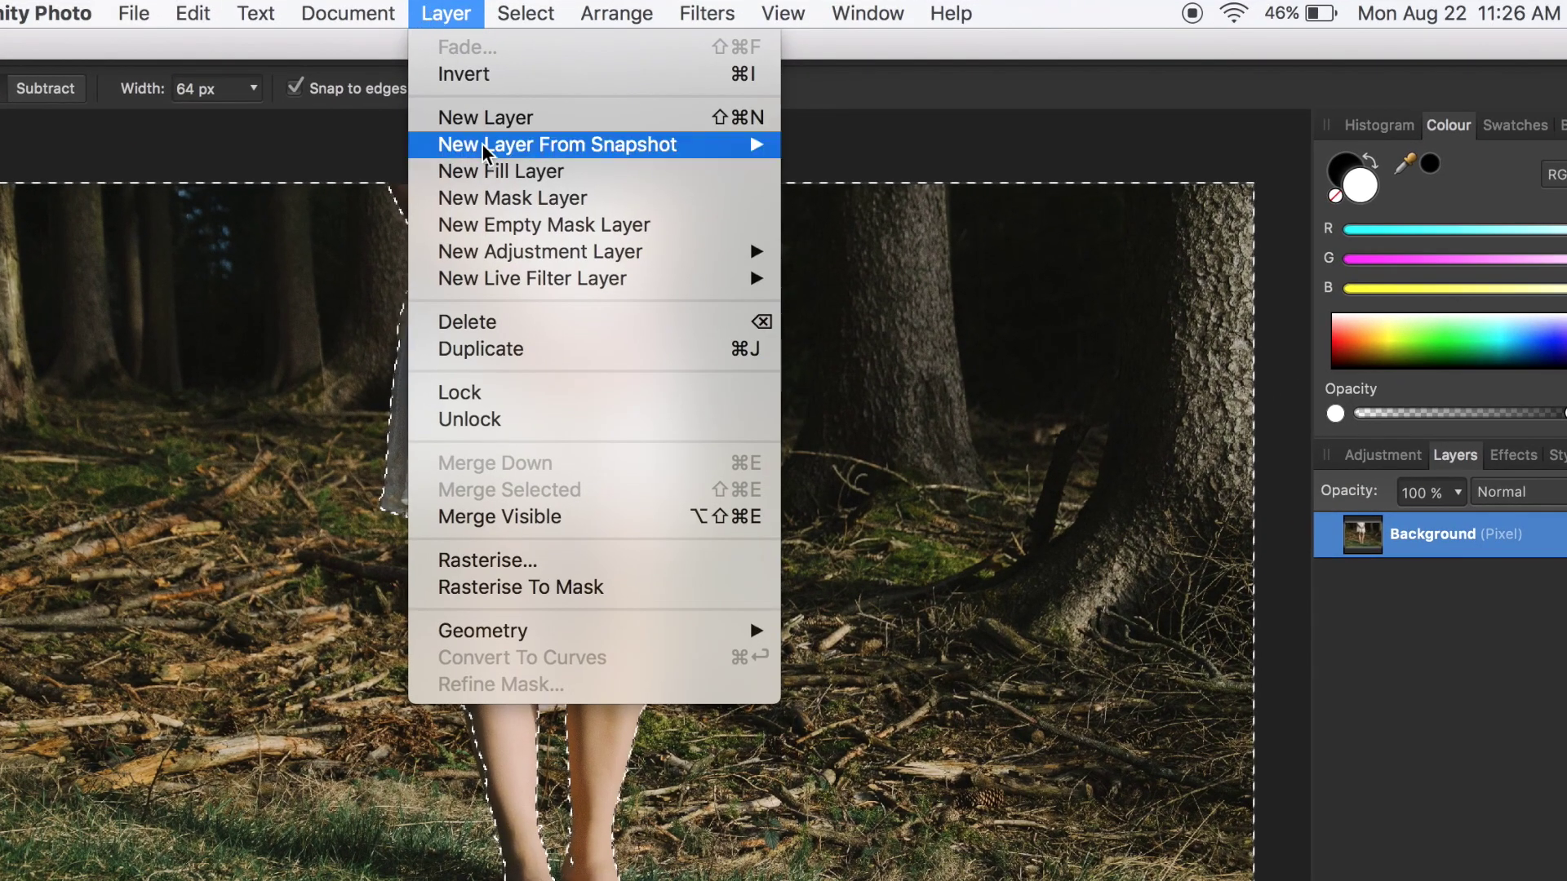
{"action": "mouse_move", "coordinate": [595, 279]}
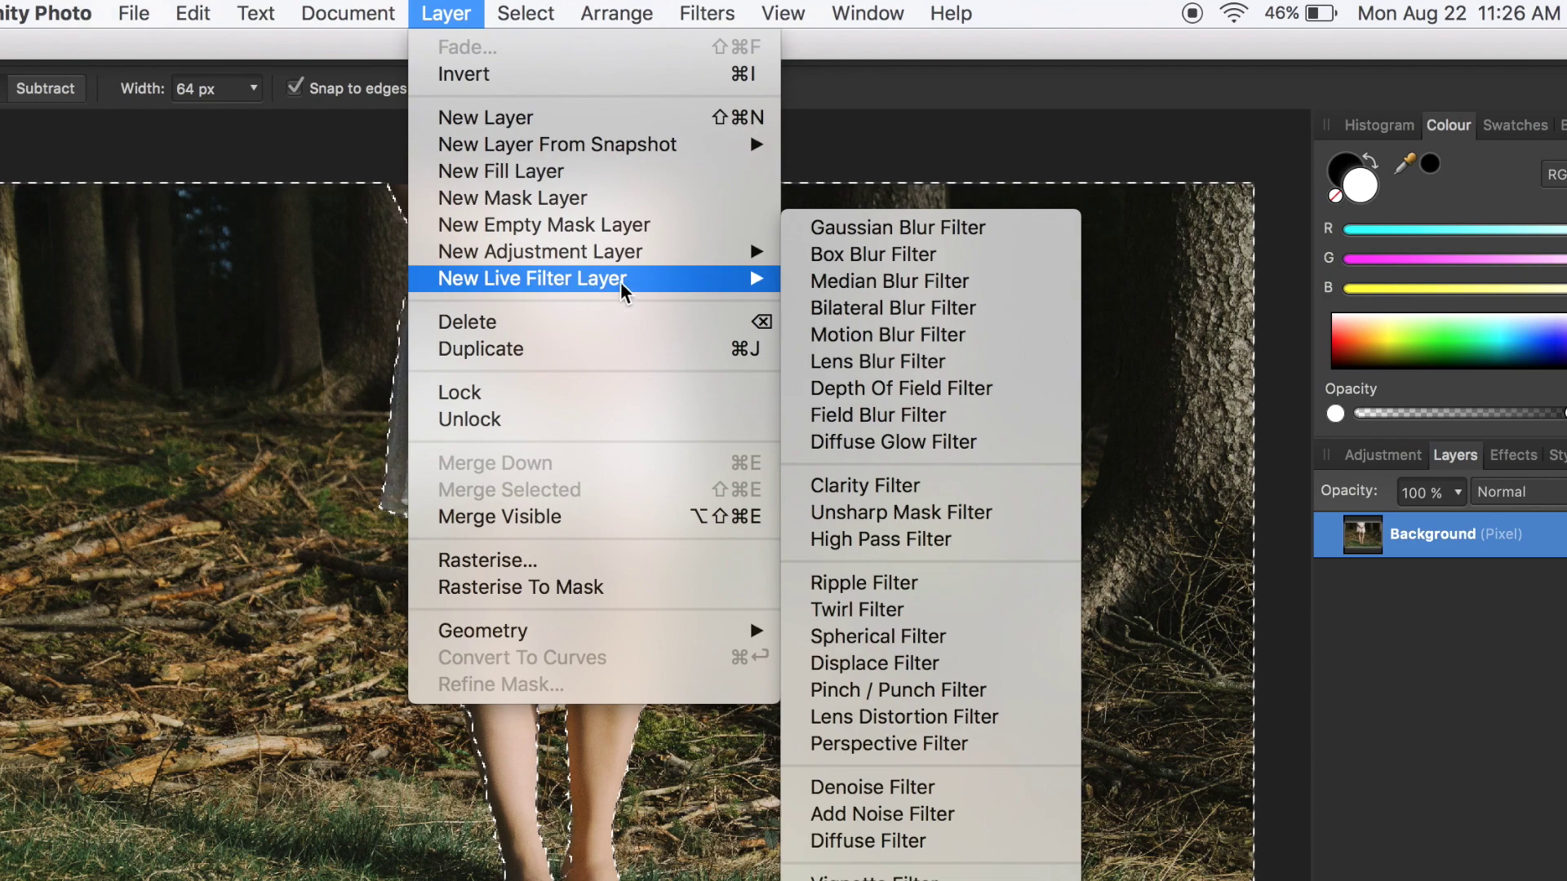
{"action": "left_click", "coordinate": [848, 359]}
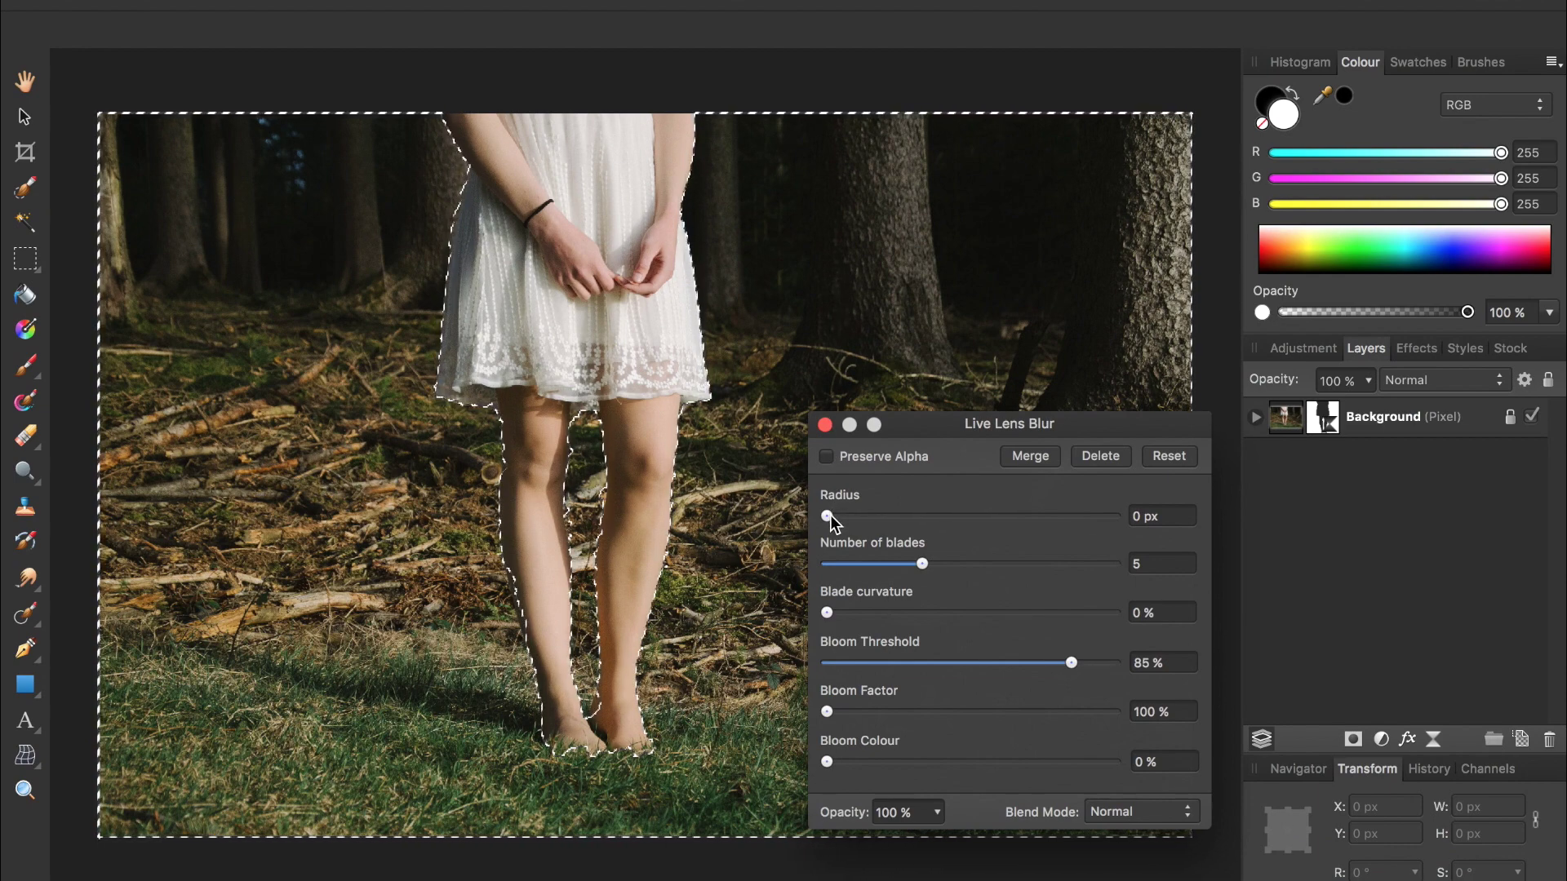
{"action": "left_click_drag", "start_coordinate": [830, 517], "coordinate": [1056, 520]}
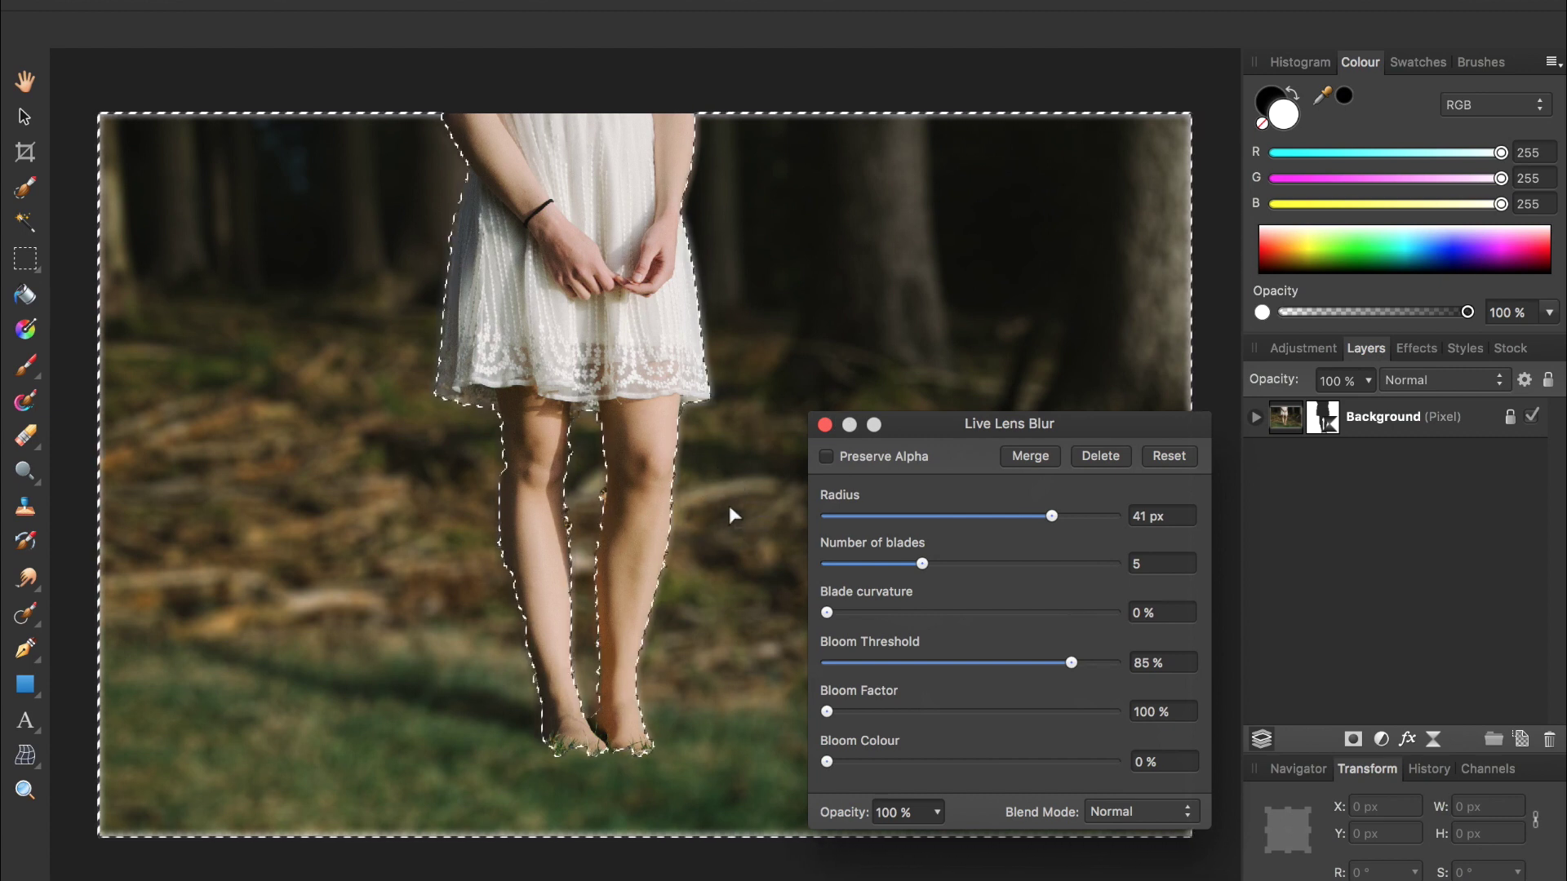
{"action": "left_click", "coordinate": [824, 425]}
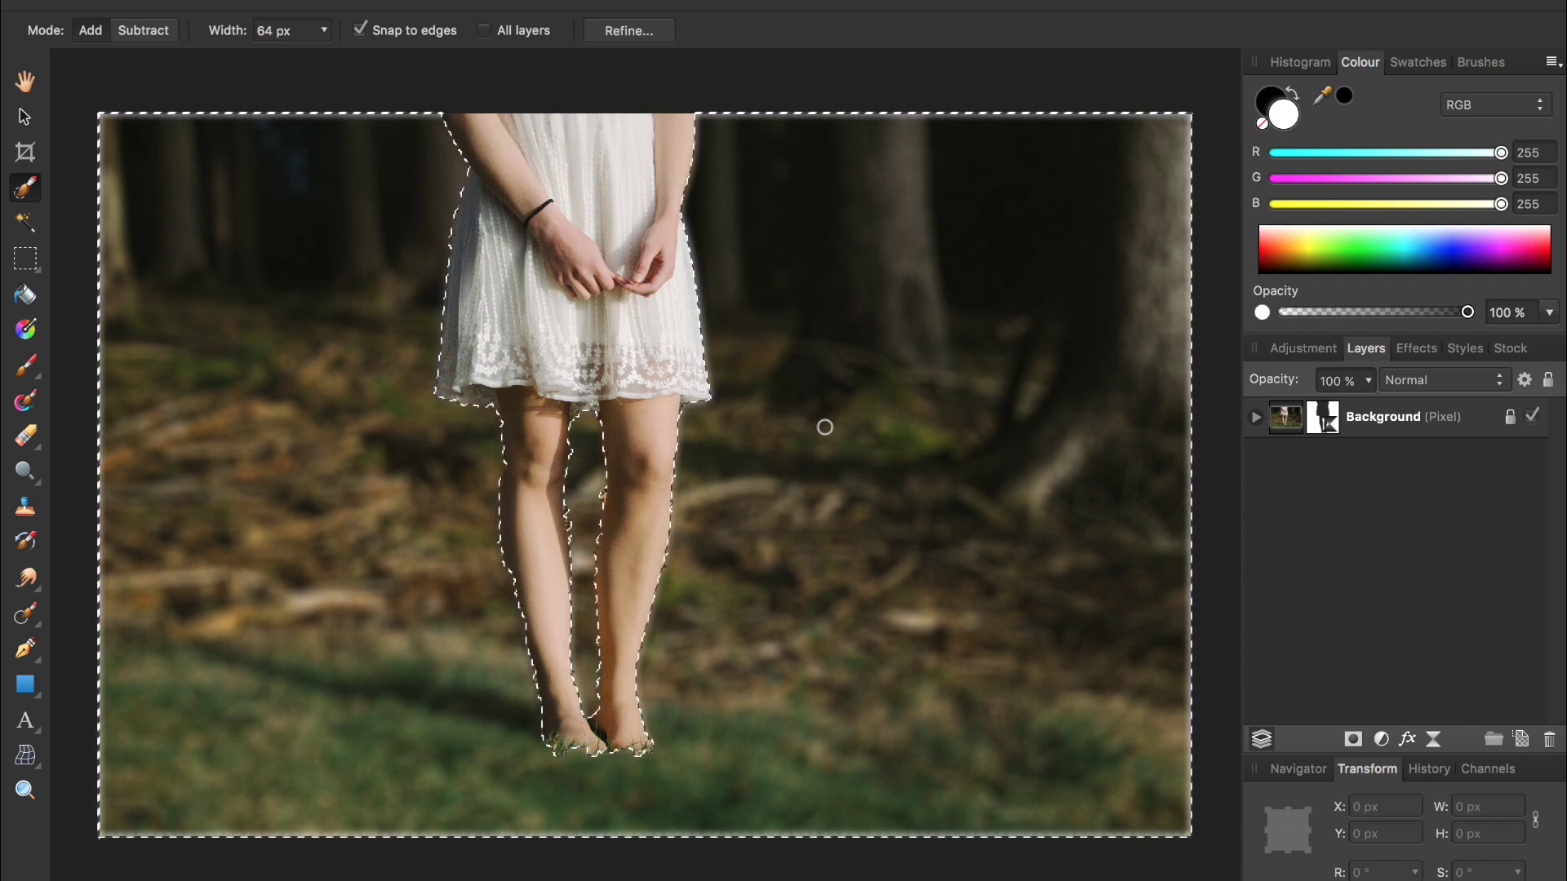
{"action": "key", "text": "super+d"}
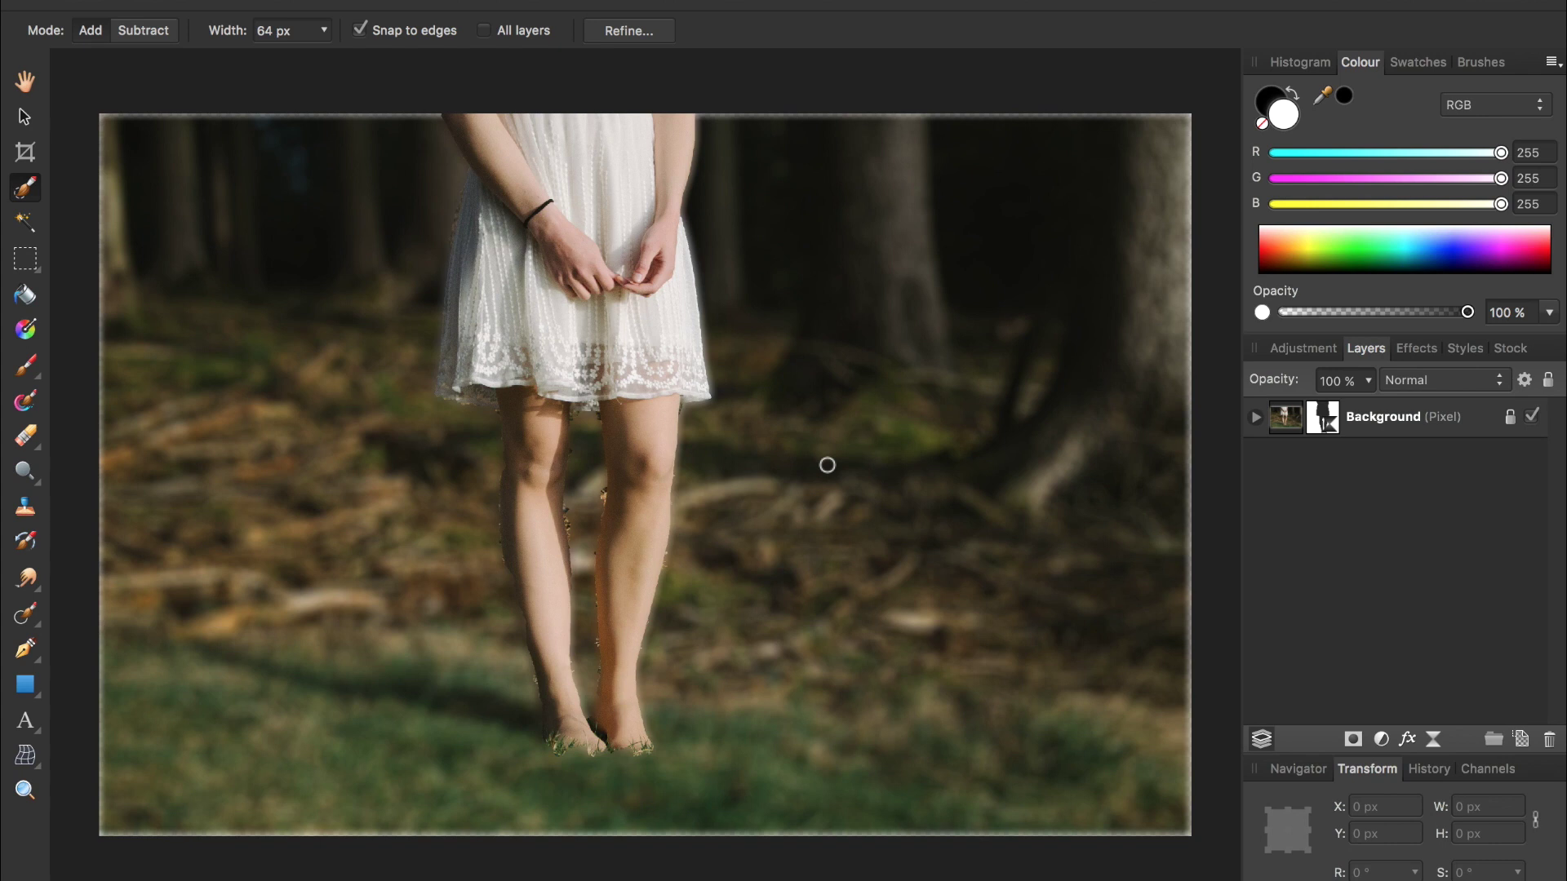
Step: Crop slightly inward on the right, top, left and bottom edges to 4839 × 3188 px
{"action": "key", "text": "c"}
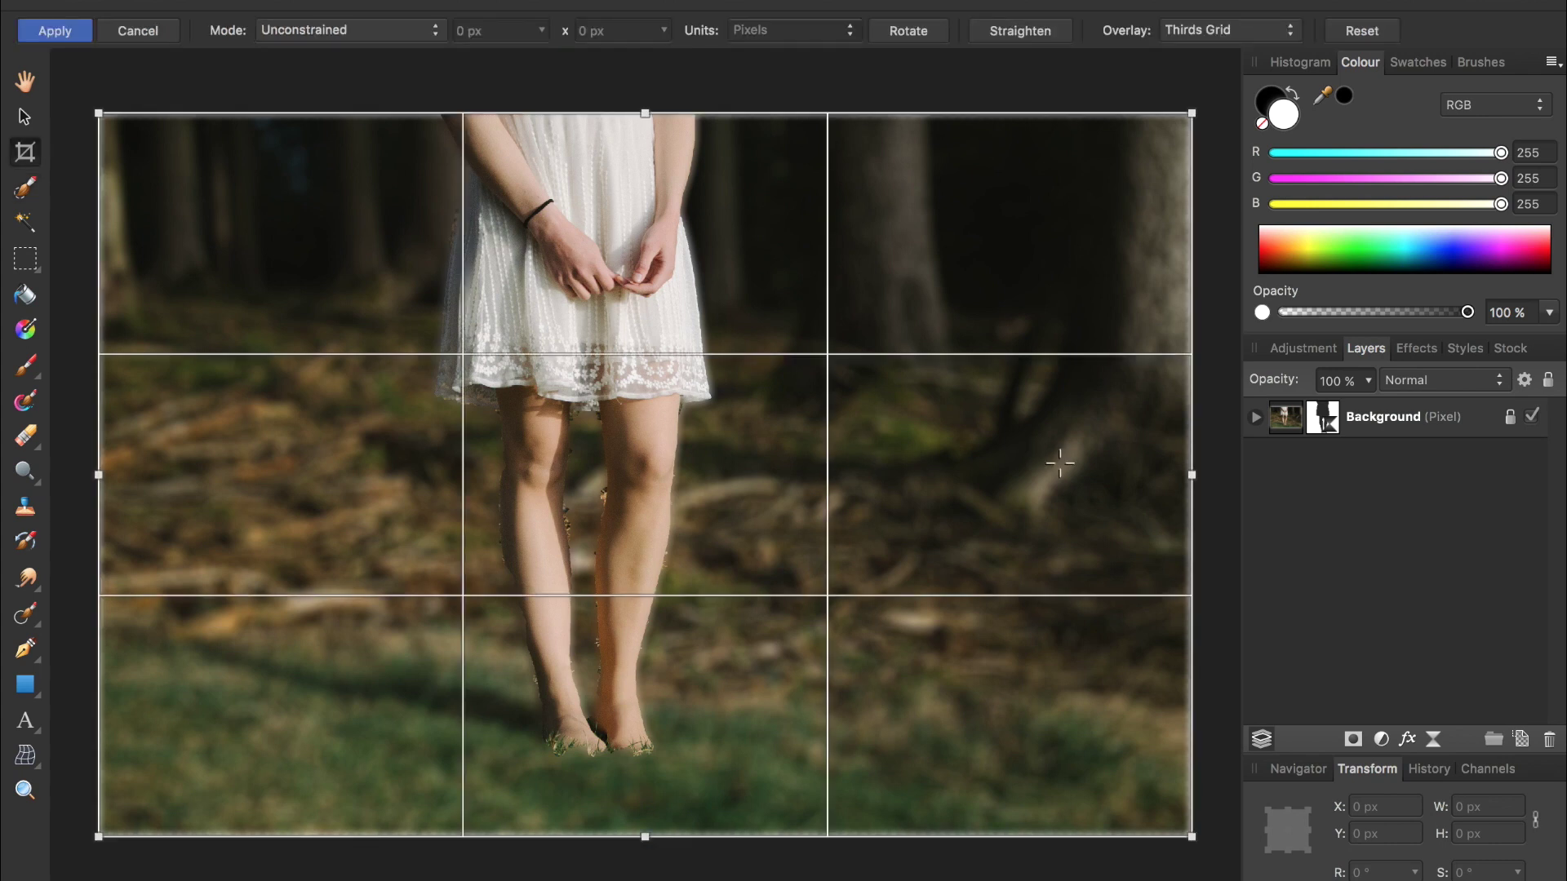
{"action": "left_click_drag", "start_coordinate": [1191, 476], "coordinate": [1183, 480]}
{"action": "left_click_drag", "start_coordinate": [639, 114], "coordinate": [639, 122]}
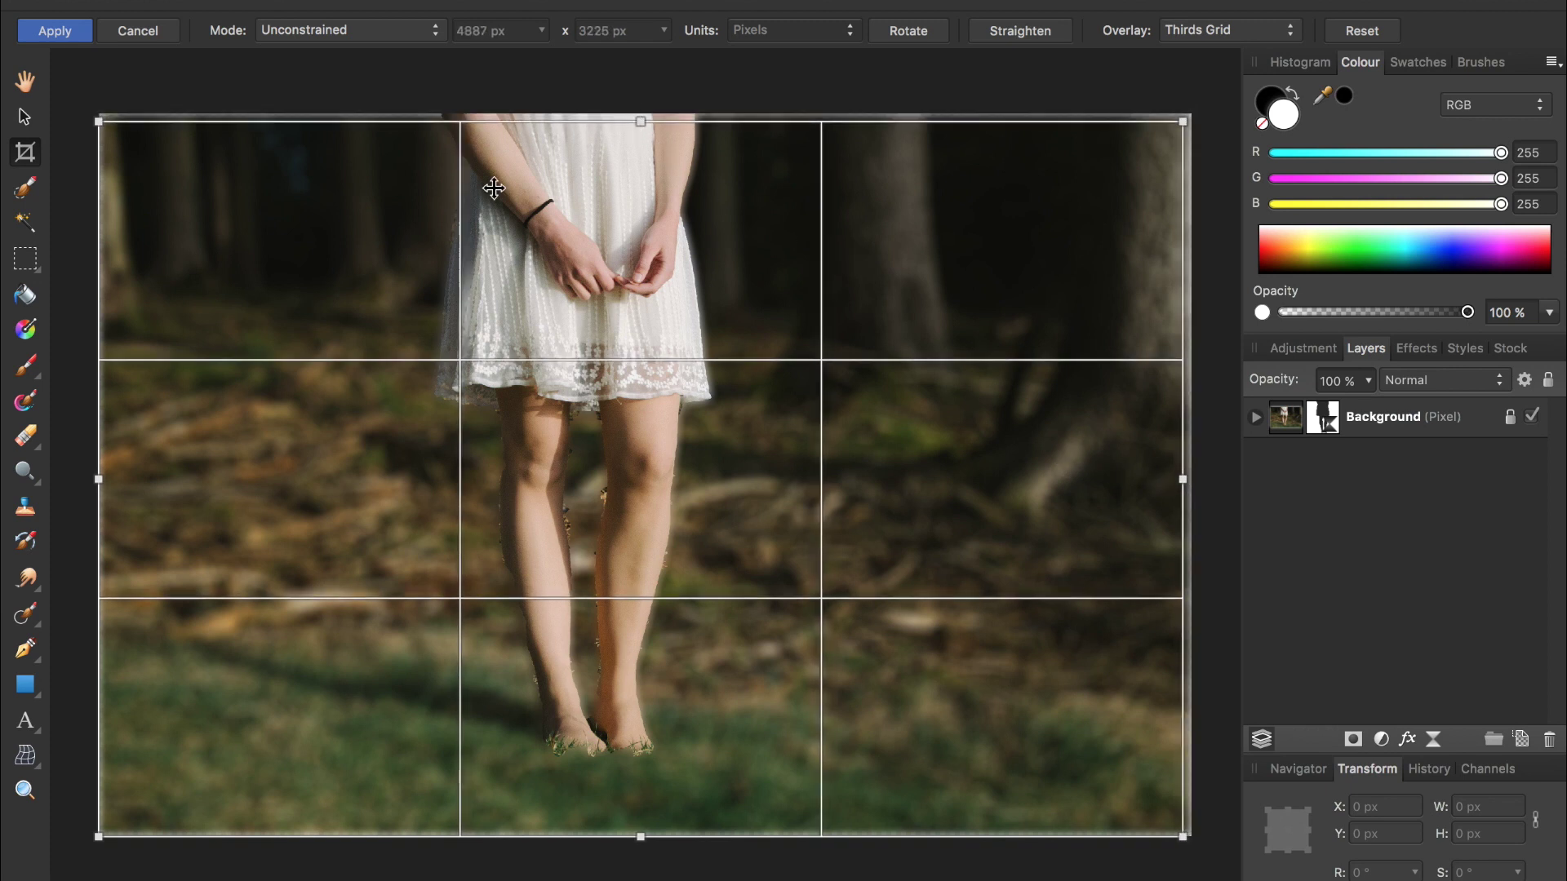
{"action": "left_click_drag", "start_coordinate": [107, 479], "coordinate": [118, 477]}
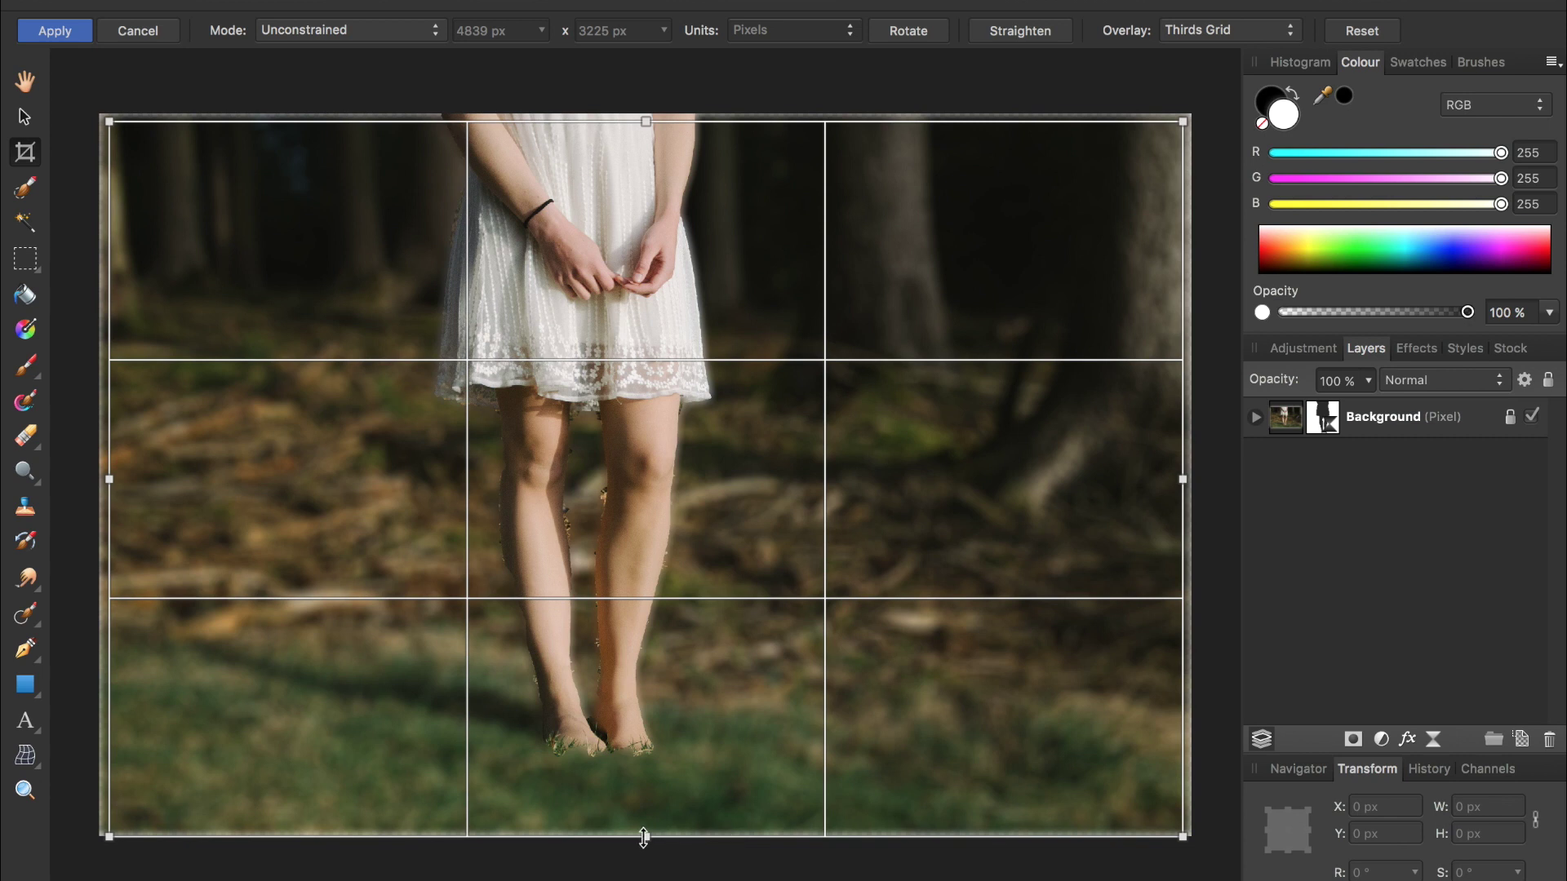
{"action": "left_click_drag", "start_coordinate": [641, 836], "coordinate": [645, 830]}
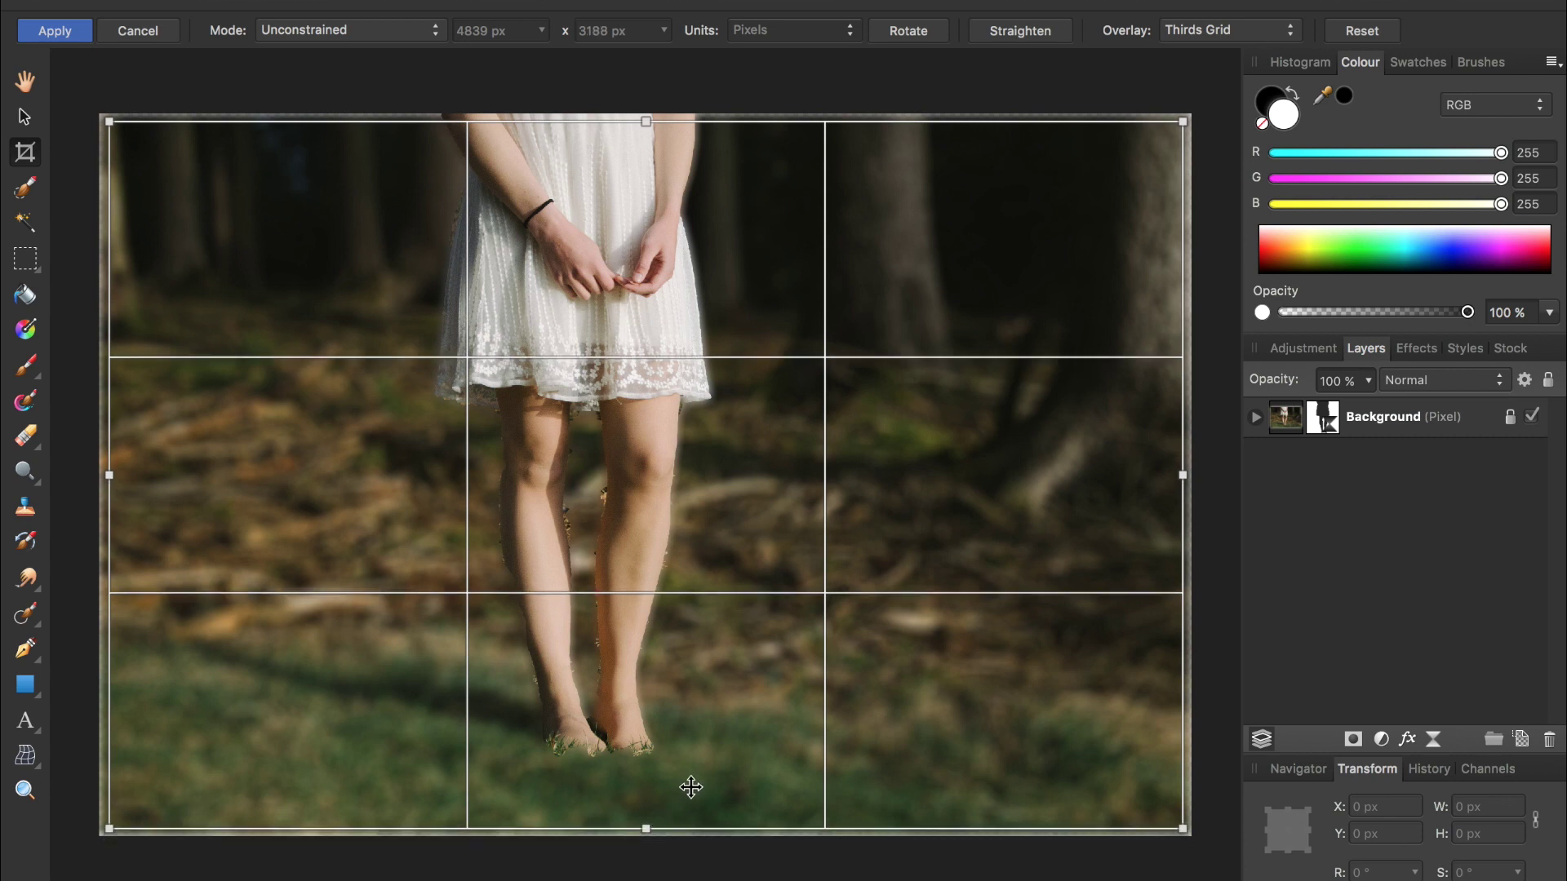
{"action": "key", "text": "h"}
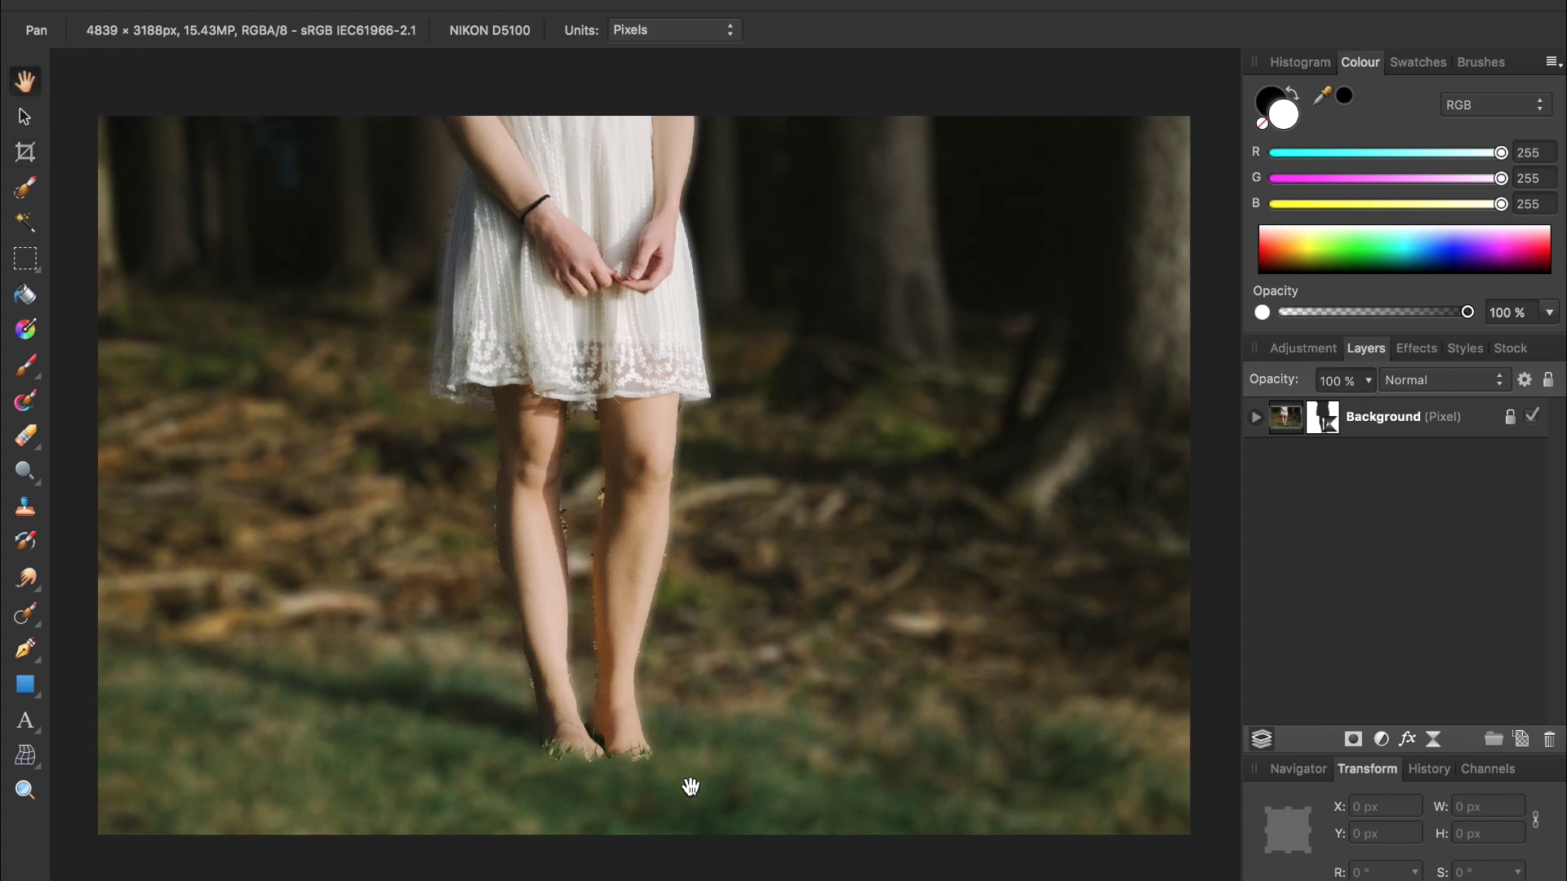
Step: Swap the colour to black, take the Paint Brush, then make white the painting colour
{"action": "key", "text": "x"}
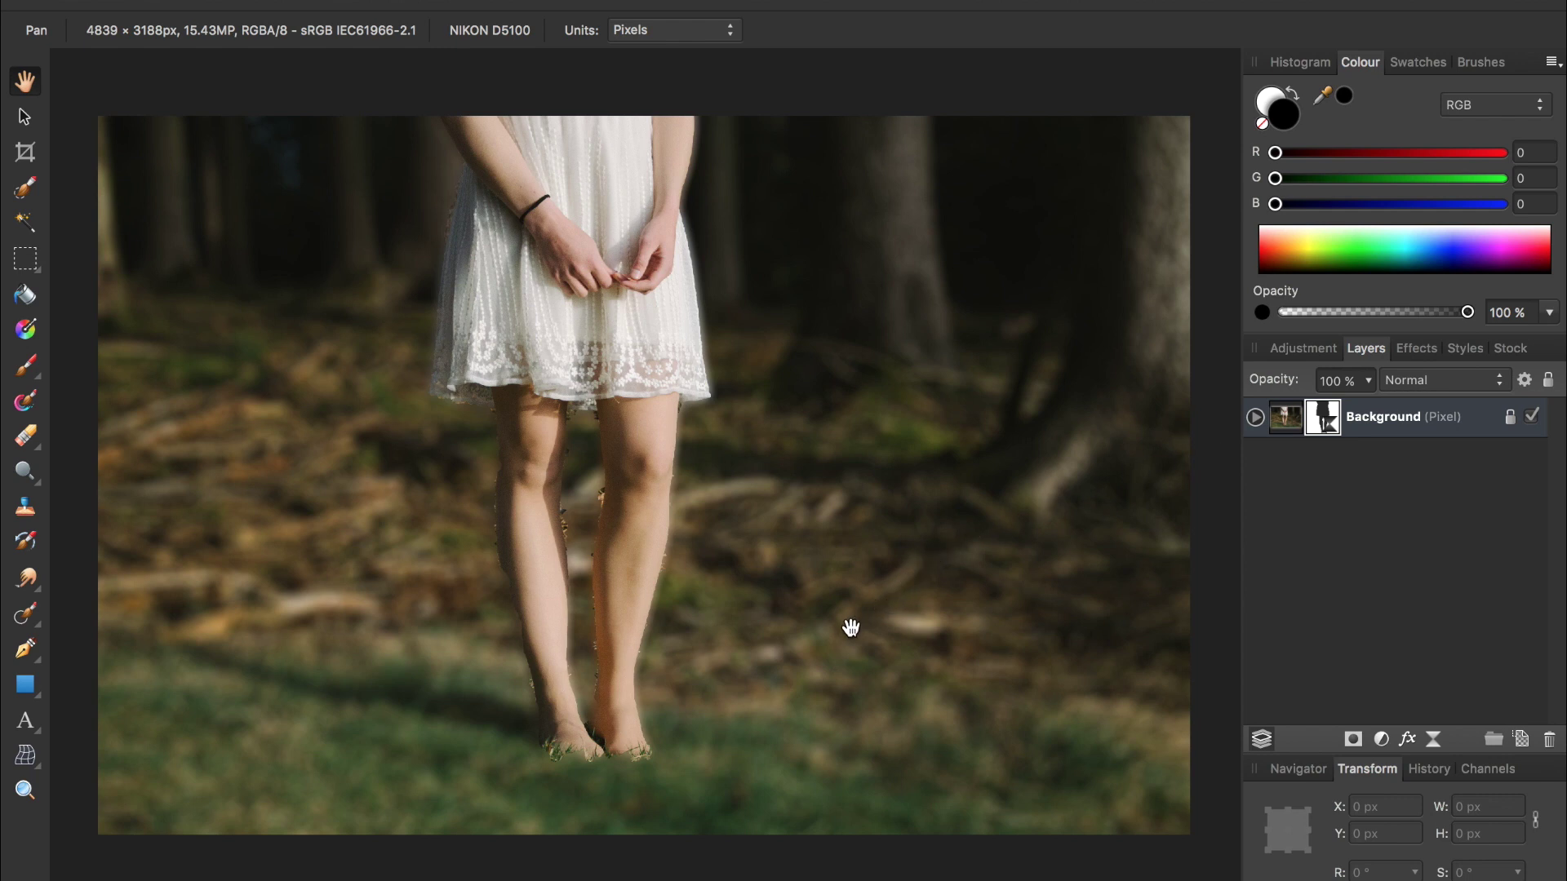
{"action": "key", "text": "b"}
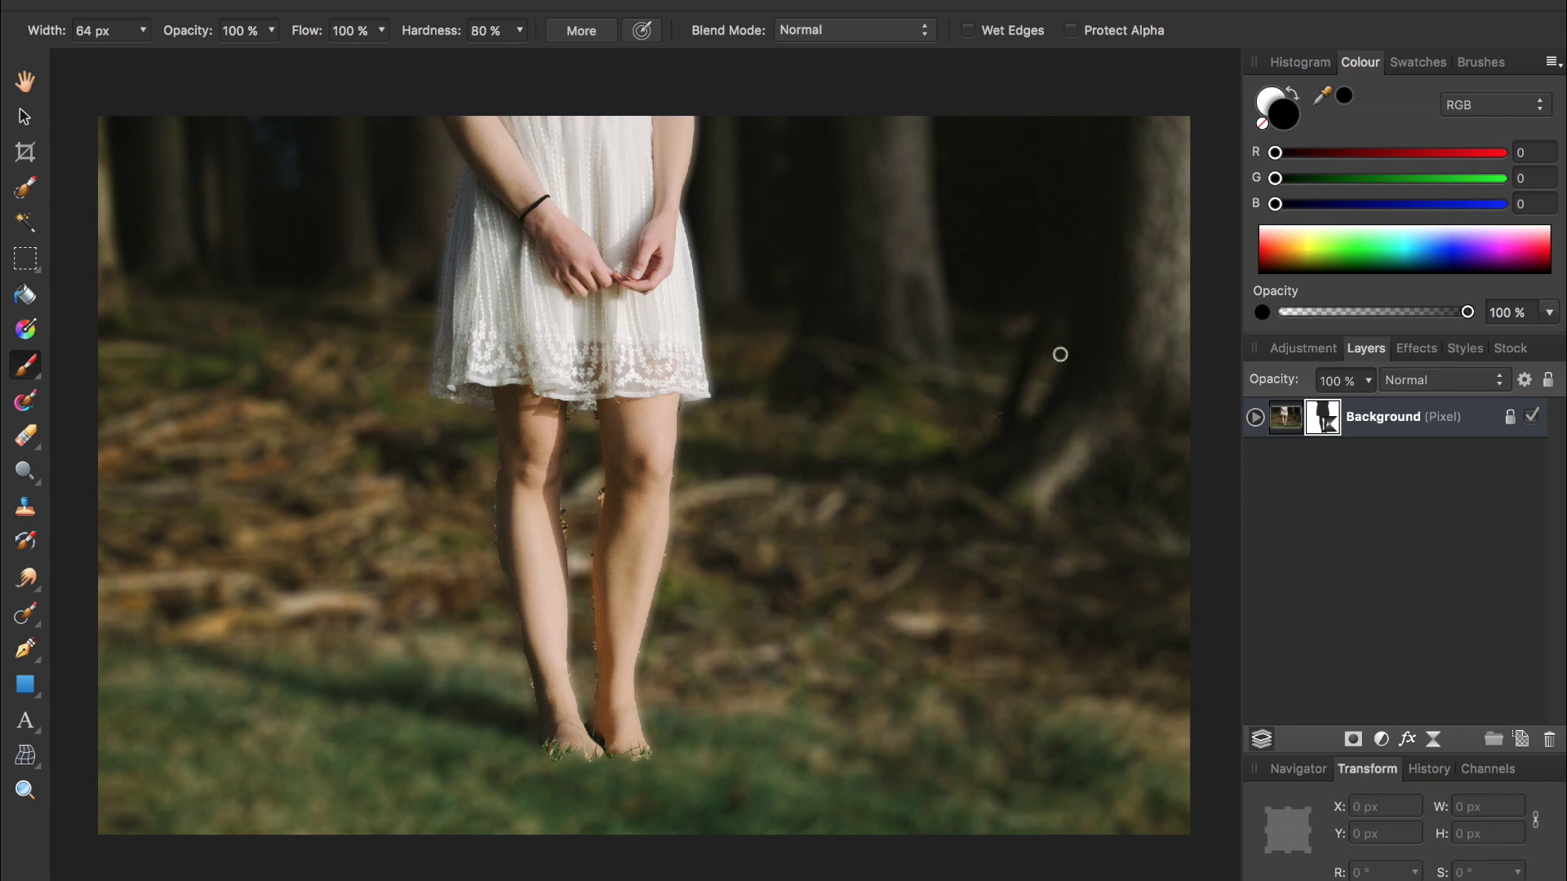
{"action": "left_click", "coordinate": [1295, 93]}
Step: Paint white along the leg's edge, then set brush hardness to 0%
{"action": "mouse_move", "coordinate": [627, 461]}
{"action": "left_mouse_down"}
{"action": "mouse_move", "coordinate": [593, 483]}
{"action": "mouse_move", "coordinate": [592, 660]}
{"action": "mouse_move", "coordinate": [564, 506]}
{"action": "mouse_move", "coordinate": [579, 578]}
{"action": "left_mouse_up"}
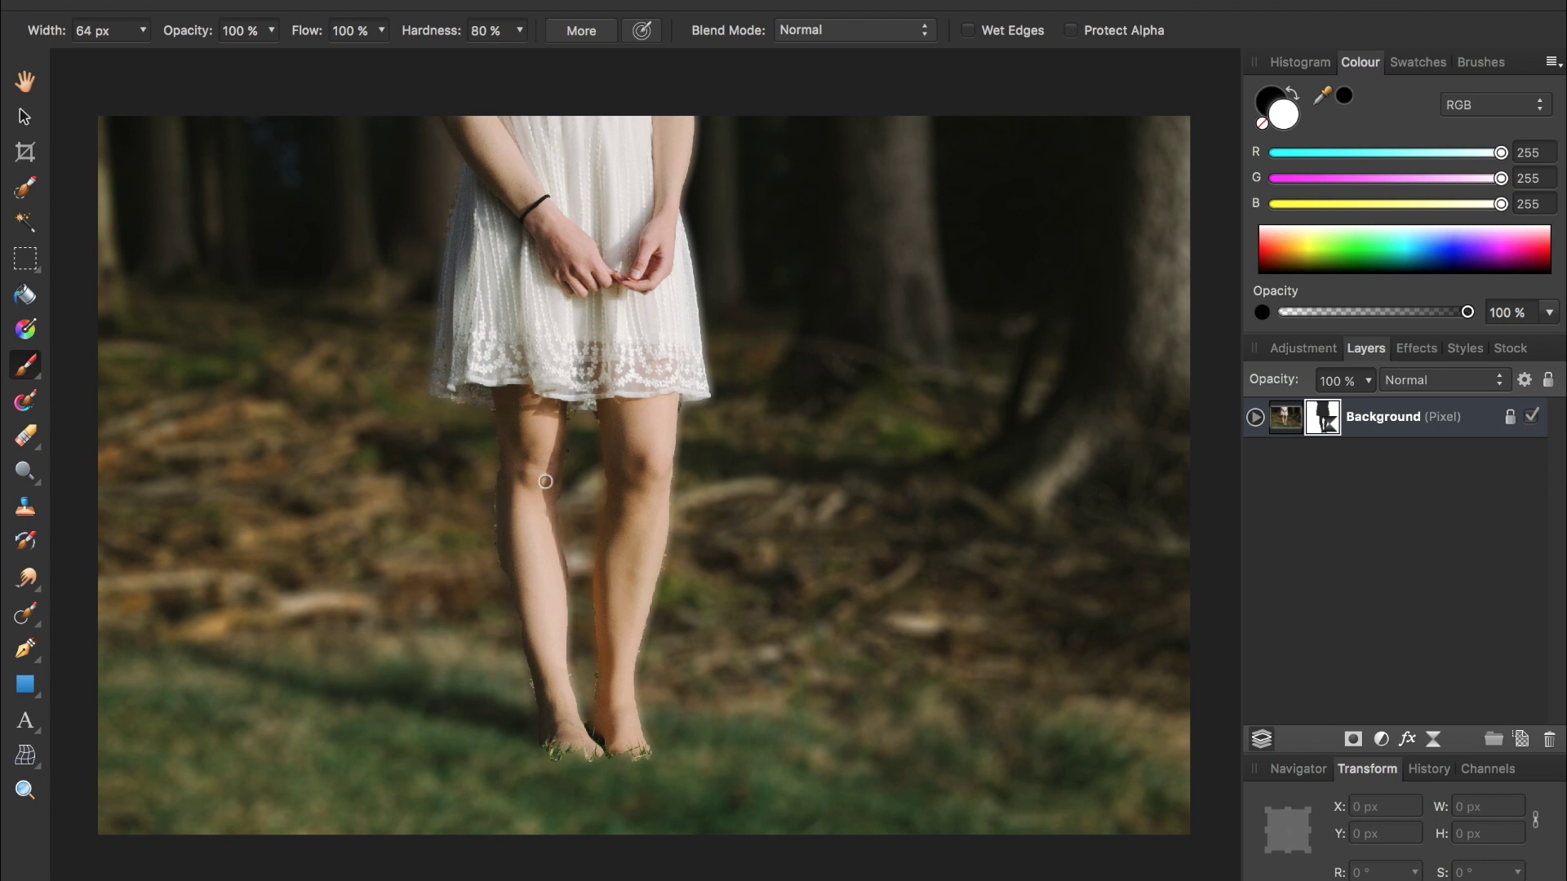
{"action": "left_click", "coordinate": [519, 32]}
{"action": "left_click_drag", "start_coordinate": [518, 62], "coordinate": [356, 78]}
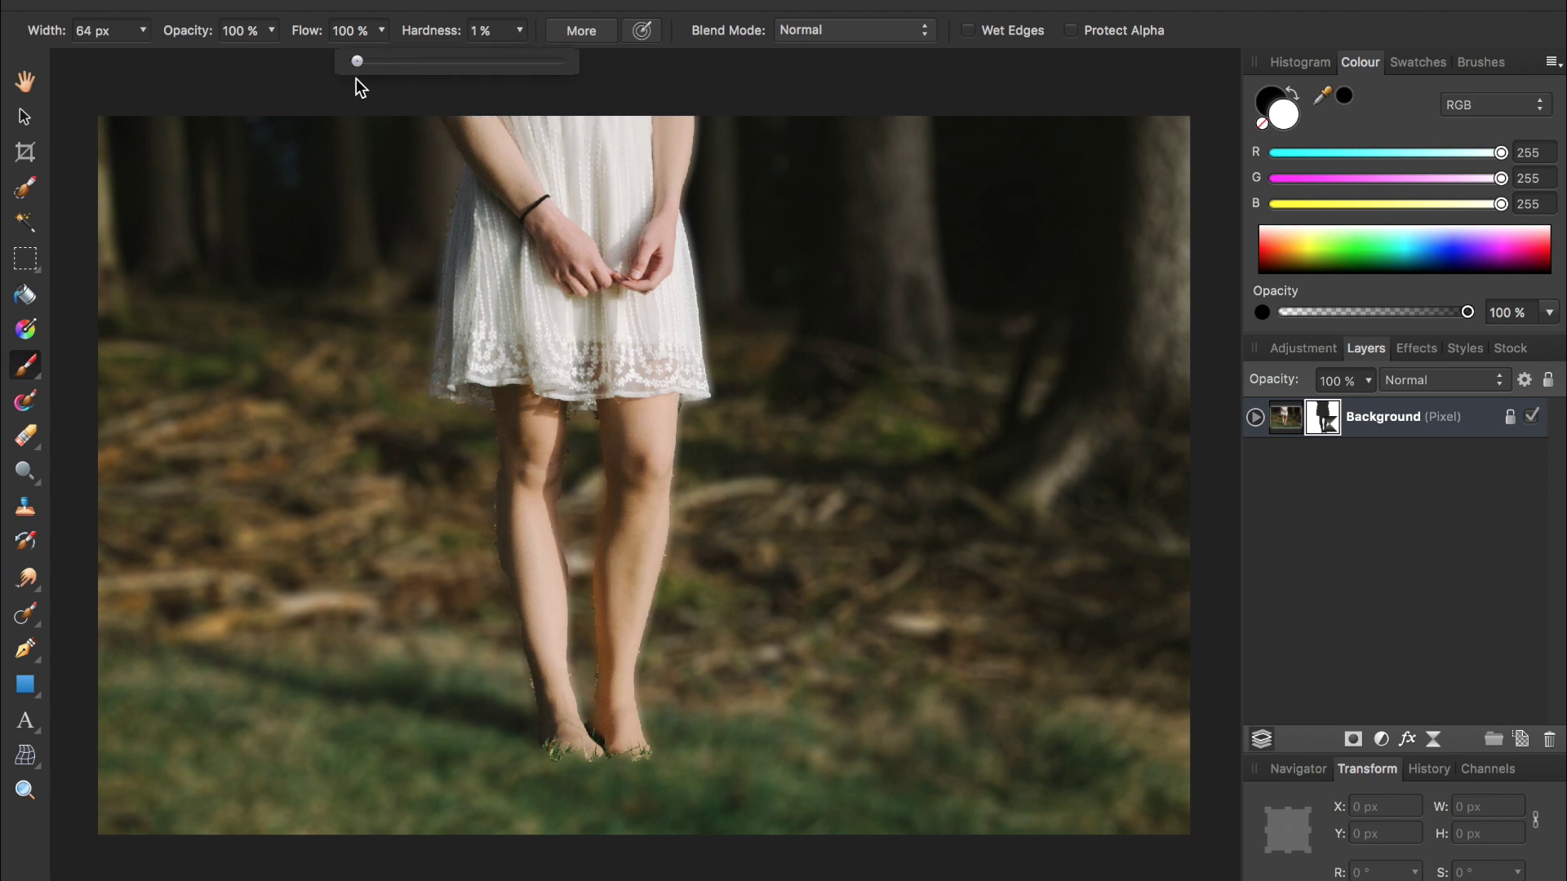
{"action": "left_click", "coordinate": [521, 31]}
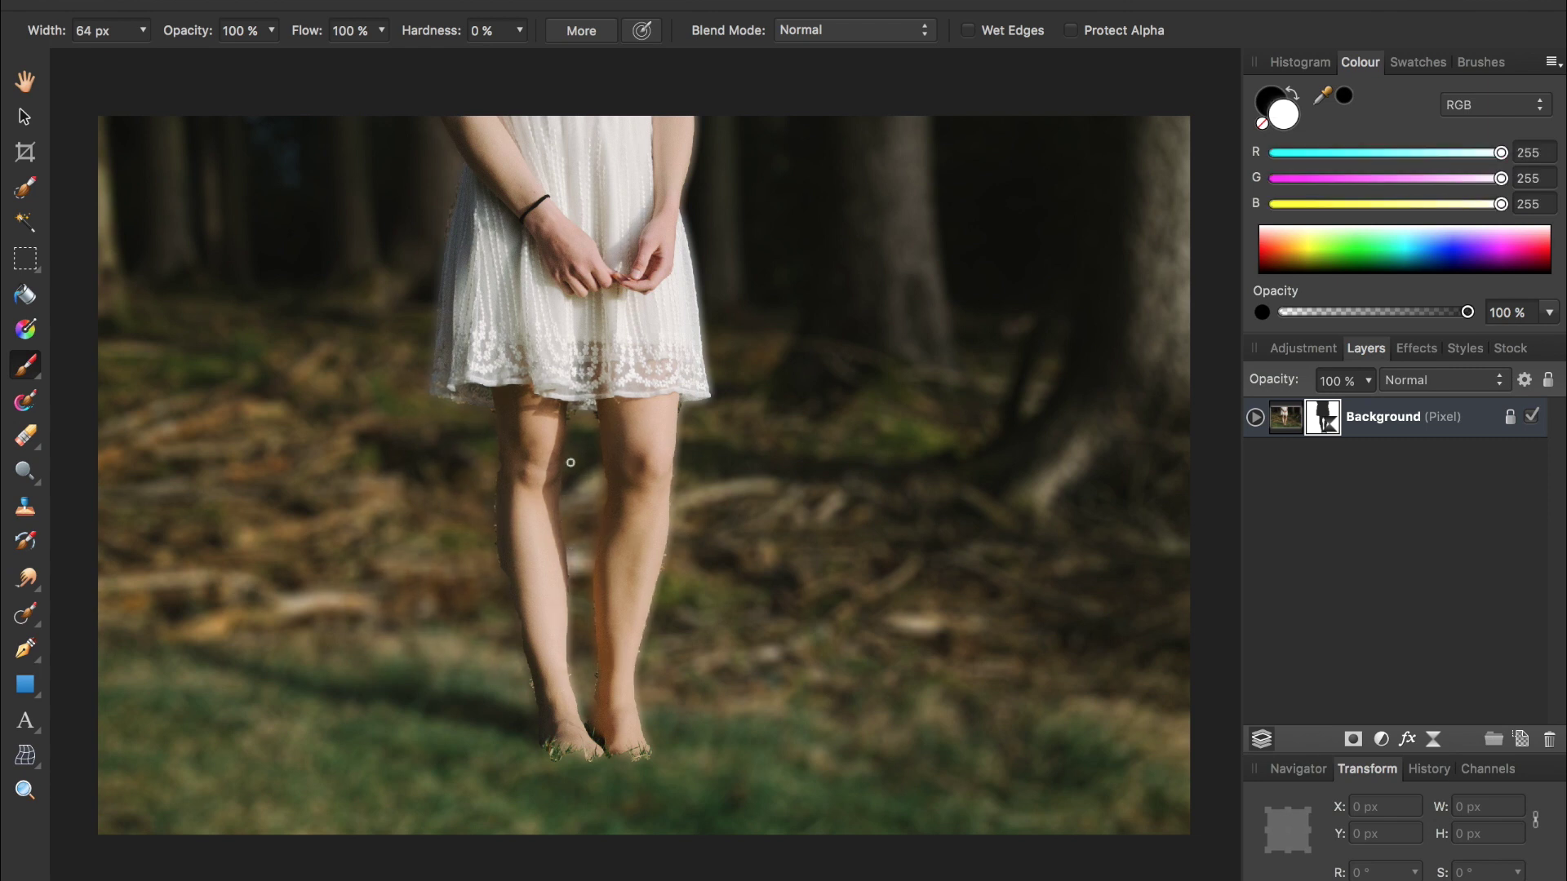
Step: Paint white on the mask along the left leg to clear its grassy blur fringe
{"action": "key", "text": "x"}
{"action": "key", "text": "x"}
{"action": "key", "text": "x"}
{"action": "scroll", "coordinate": [543, 718], "scroll_direction": "up", "scroll_amount": 5}
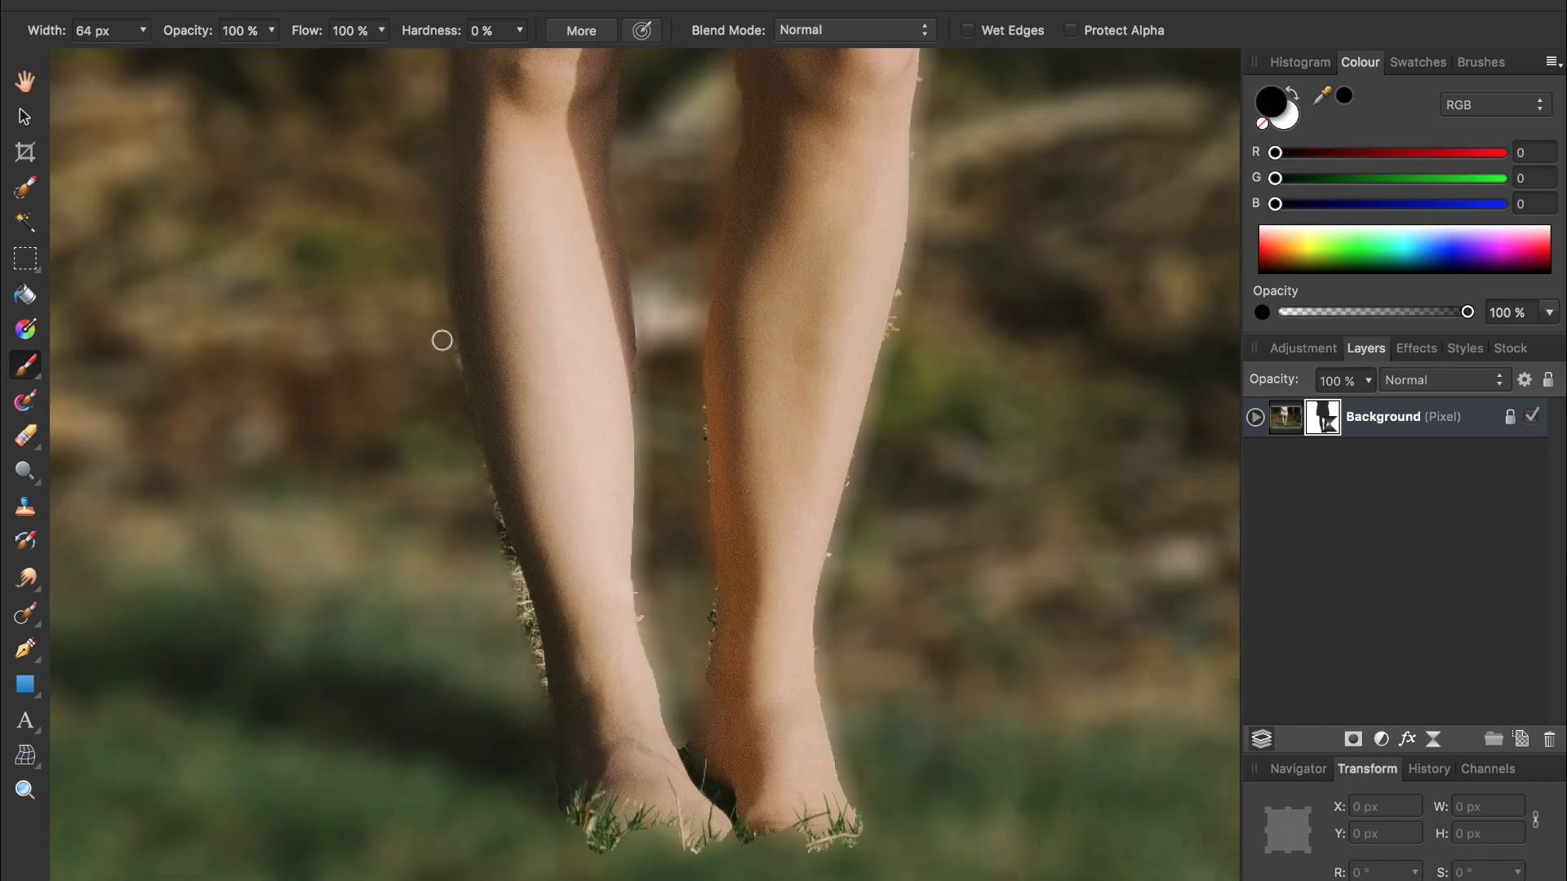
{"action": "key", "text": "x"}
{"action": "mouse_move", "coordinate": [432, 318]}
{"action": "left_mouse_down"}
{"action": "mouse_move", "coordinate": [545, 698]}
{"action": "mouse_move", "coordinate": [669, 809]}
{"action": "mouse_move", "coordinate": [779, 842]}
{"action": "mouse_move", "coordinate": [857, 824]}
{"action": "left_mouse_up"}
{"action": "scroll", "coordinate": [835, 210], "scroll_direction": "up", "scroll_amount": 5}
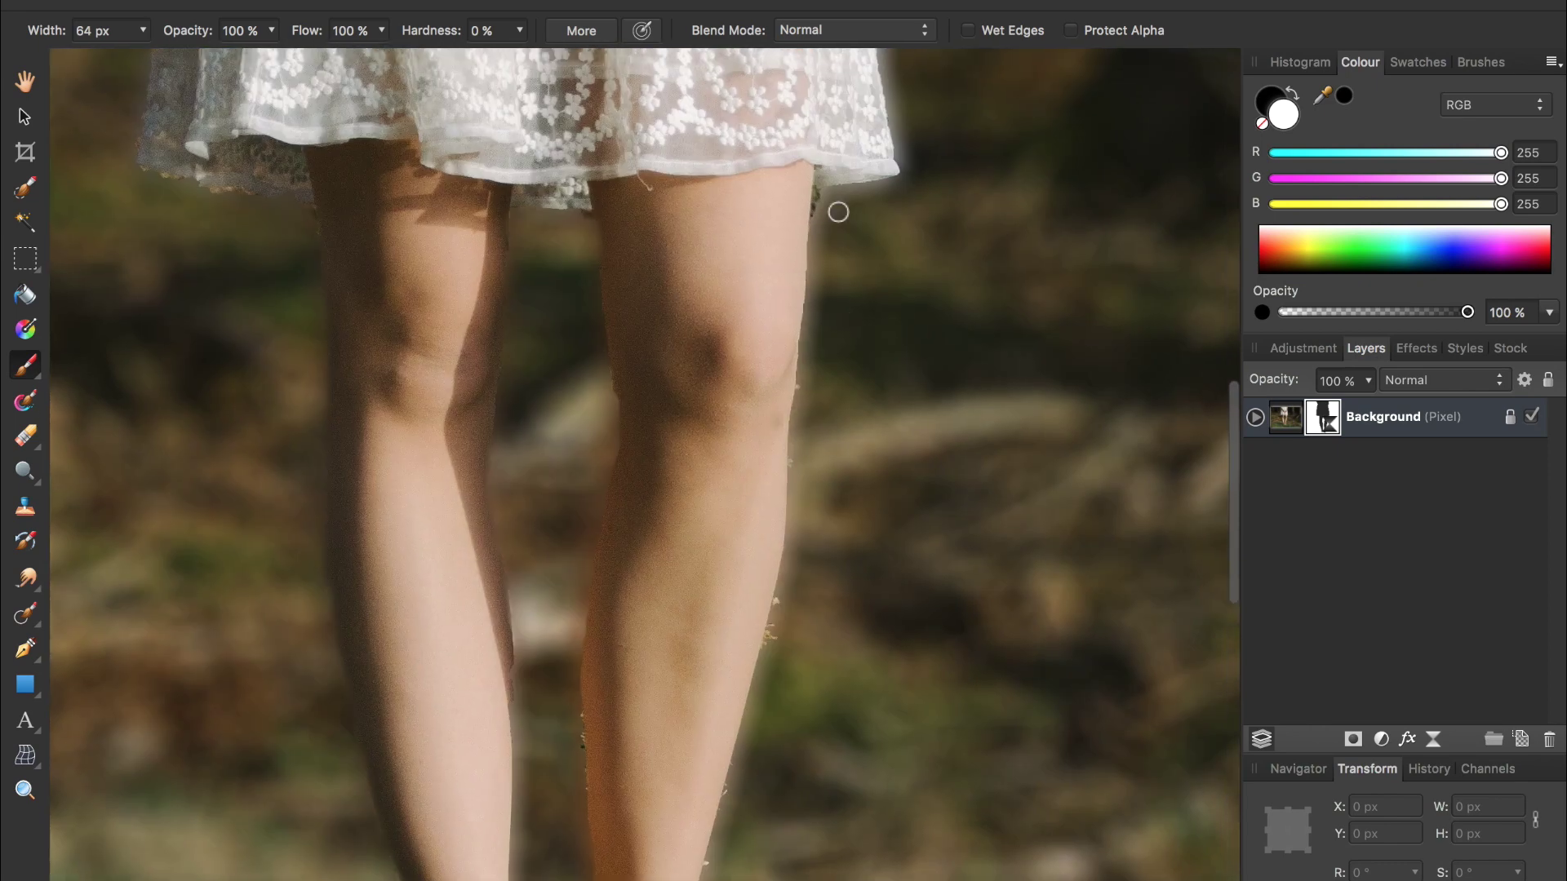
{"action": "mouse_move", "coordinate": [805, 364]}
{"action": "left_mouse_down"}
{"action": "mouse_move", "coordinate": [766, 652]}
{"action": "mouse_move", "coordinate": [604, 525]}
{"action": "mouse_move", "coordinate": [610, 863]}
{"action": "mouse_move", "coordinate": [549, 739]}
{"action": "mouse_move", "coordinate": [769, 586]}
{"action": "mouse_move", "coordinate": [806, 667]}
{"action": "mouse_move", "coordinate": [730, 802]}
{"action": "left_mouse_up"}
{"action": "scroll", "coordinate": [602, 525], "scroll_direction": "down", "scroll_amount": 5}
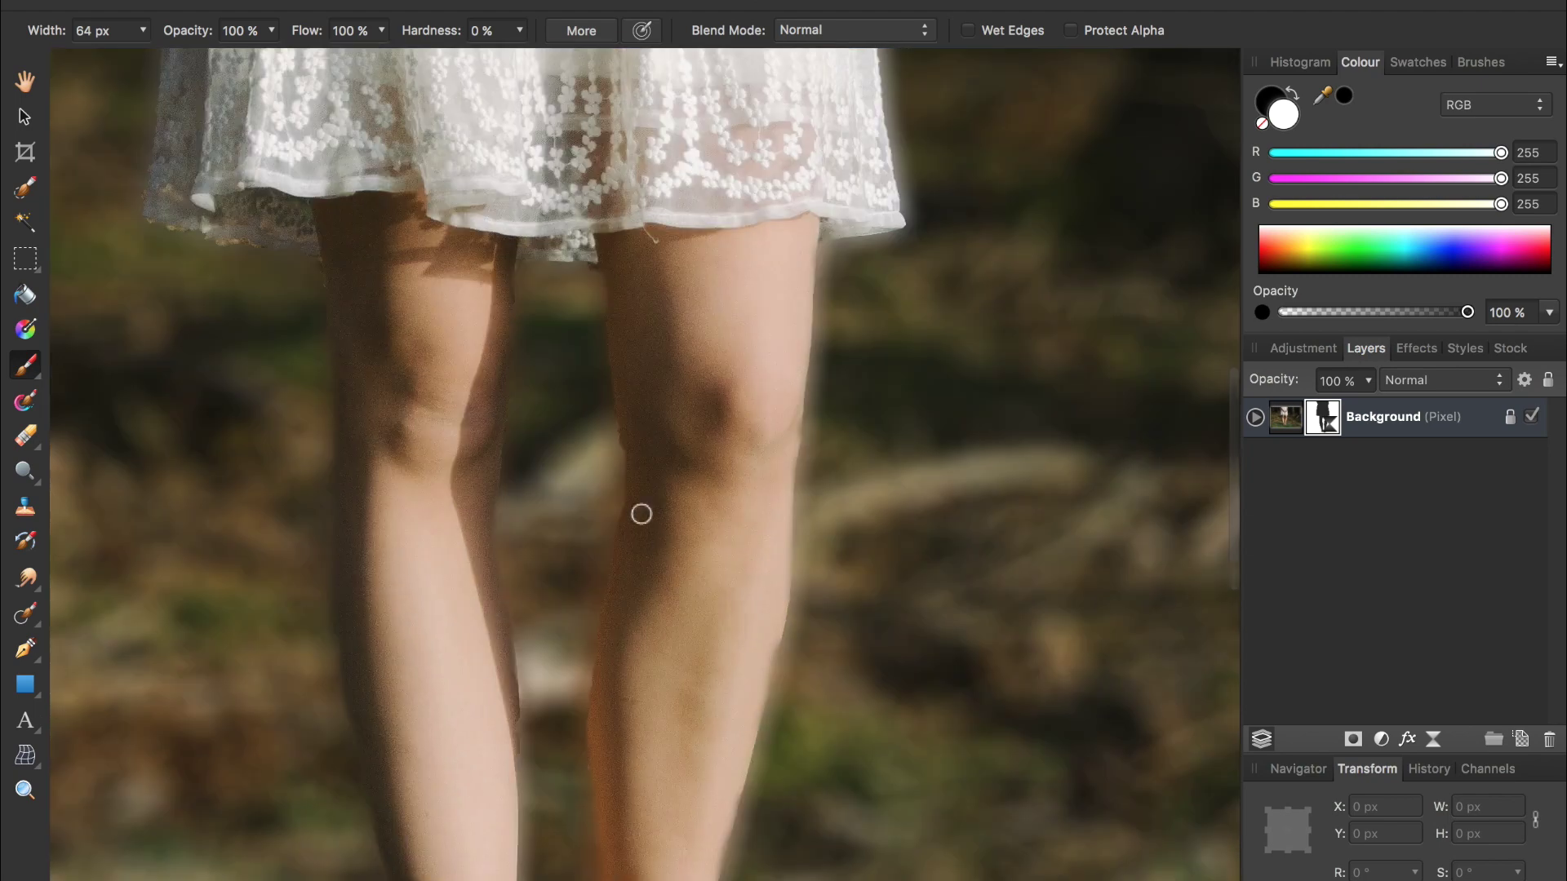
{"action": "scroll", "coordinate": [640, 514], "scroll_direction": "up", "scroll_amount": 5}
Step: Touch up the hem, hands and legs, toggling black/white and resizing the brush with [ and ]
{"action": "key", "text": "x"}
{"action": "key", "text": "x"}
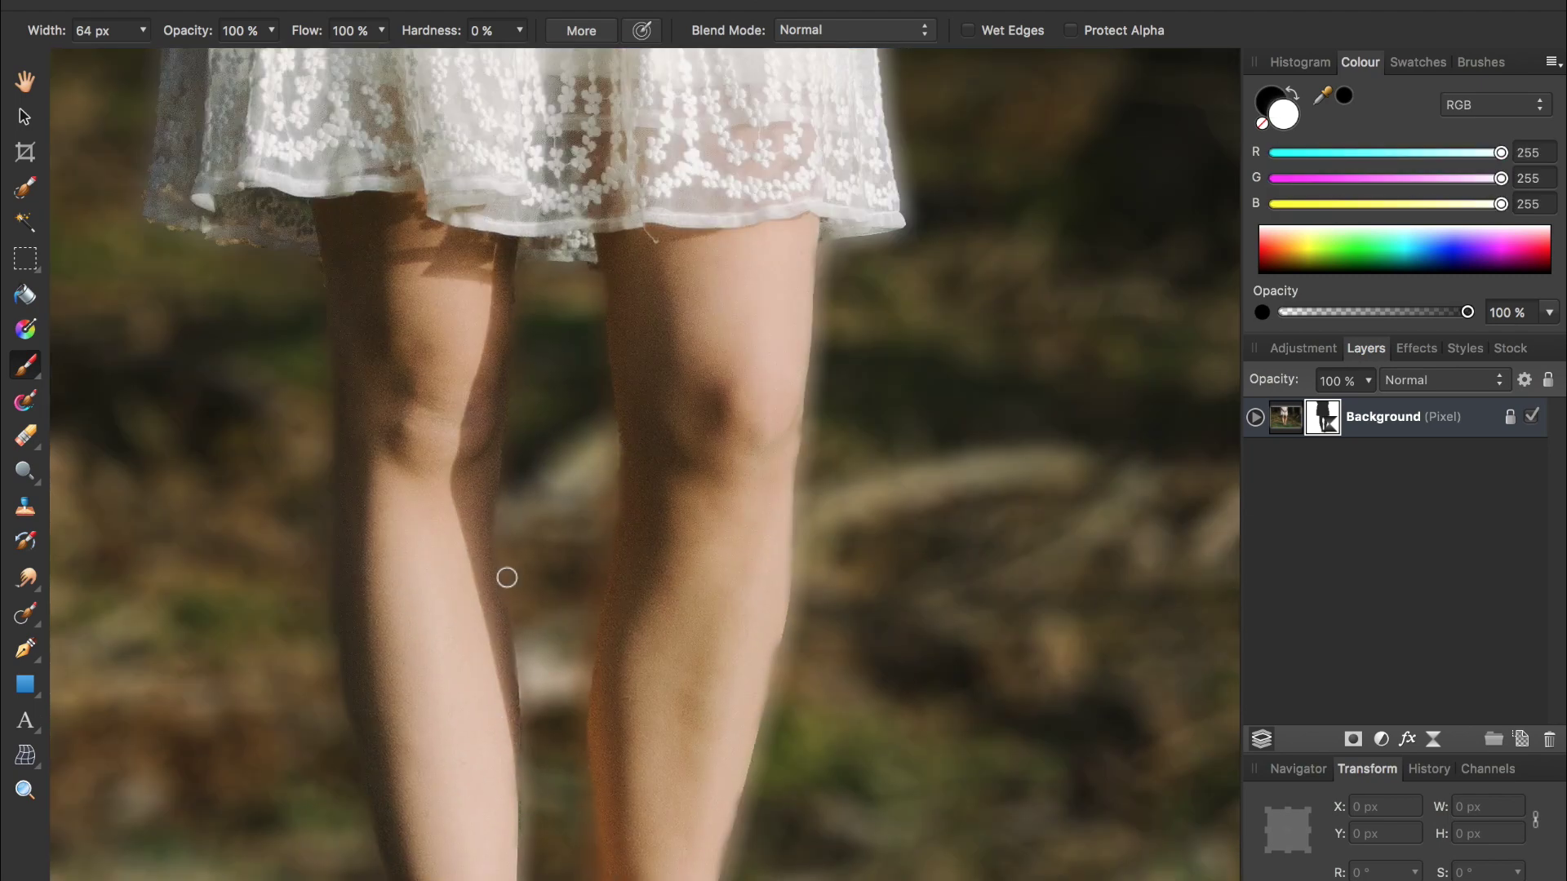
{"action": "scroll", "coordinate": [580, 255], "scroll_direction": "up", "scroll_amount": 5}
{"action": "key", "text": "x"}
{"action": "key", "text": "x"}
{"action": "scroll", "coordinate": [367, 577], "scroll_direction": "up", "scroll_amount": 5}
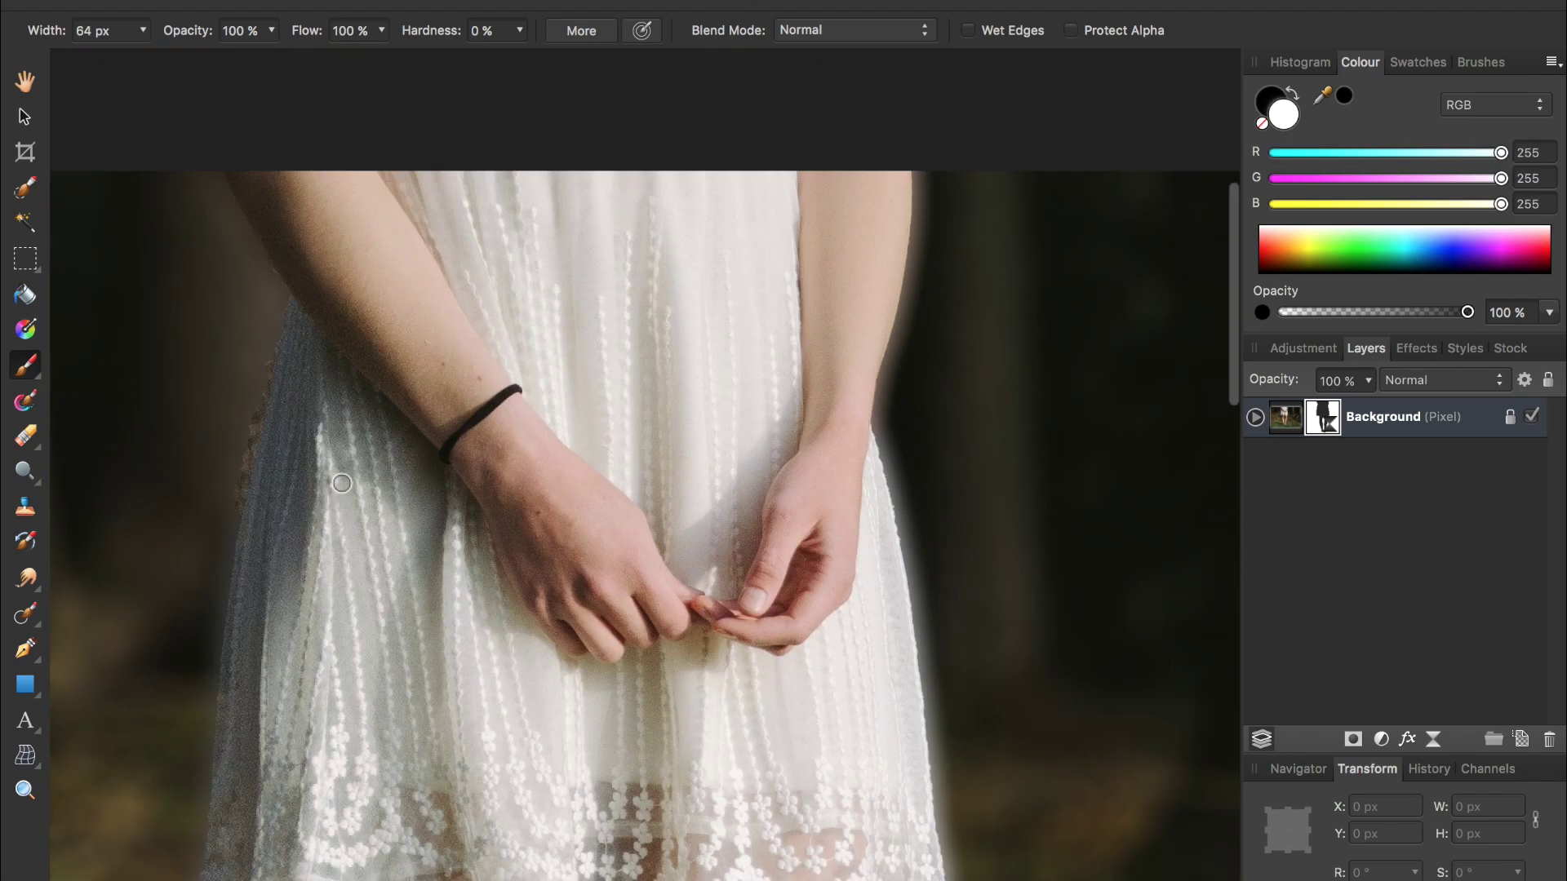
{"action": "key", "text": "x"}
{"action": "key", "text": "x"}
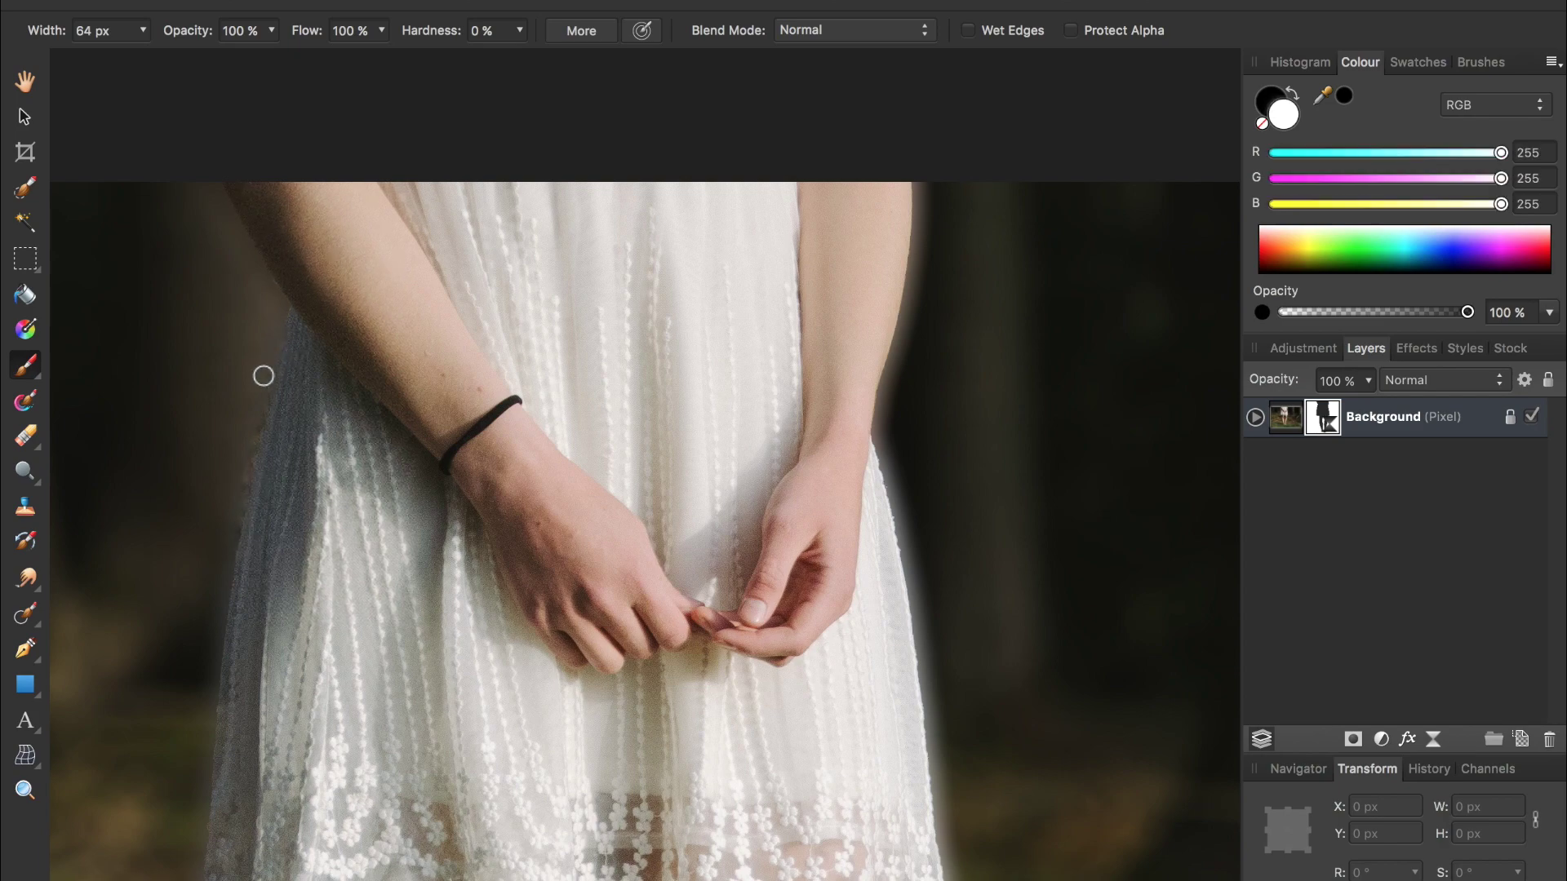
{"action": "scroll", "coordinate": [848, 438], "scroll_direction": "down", "scroll_amount": 10}
{"action": "key", "text": "x"}
{"action": "key", "text": "x"}
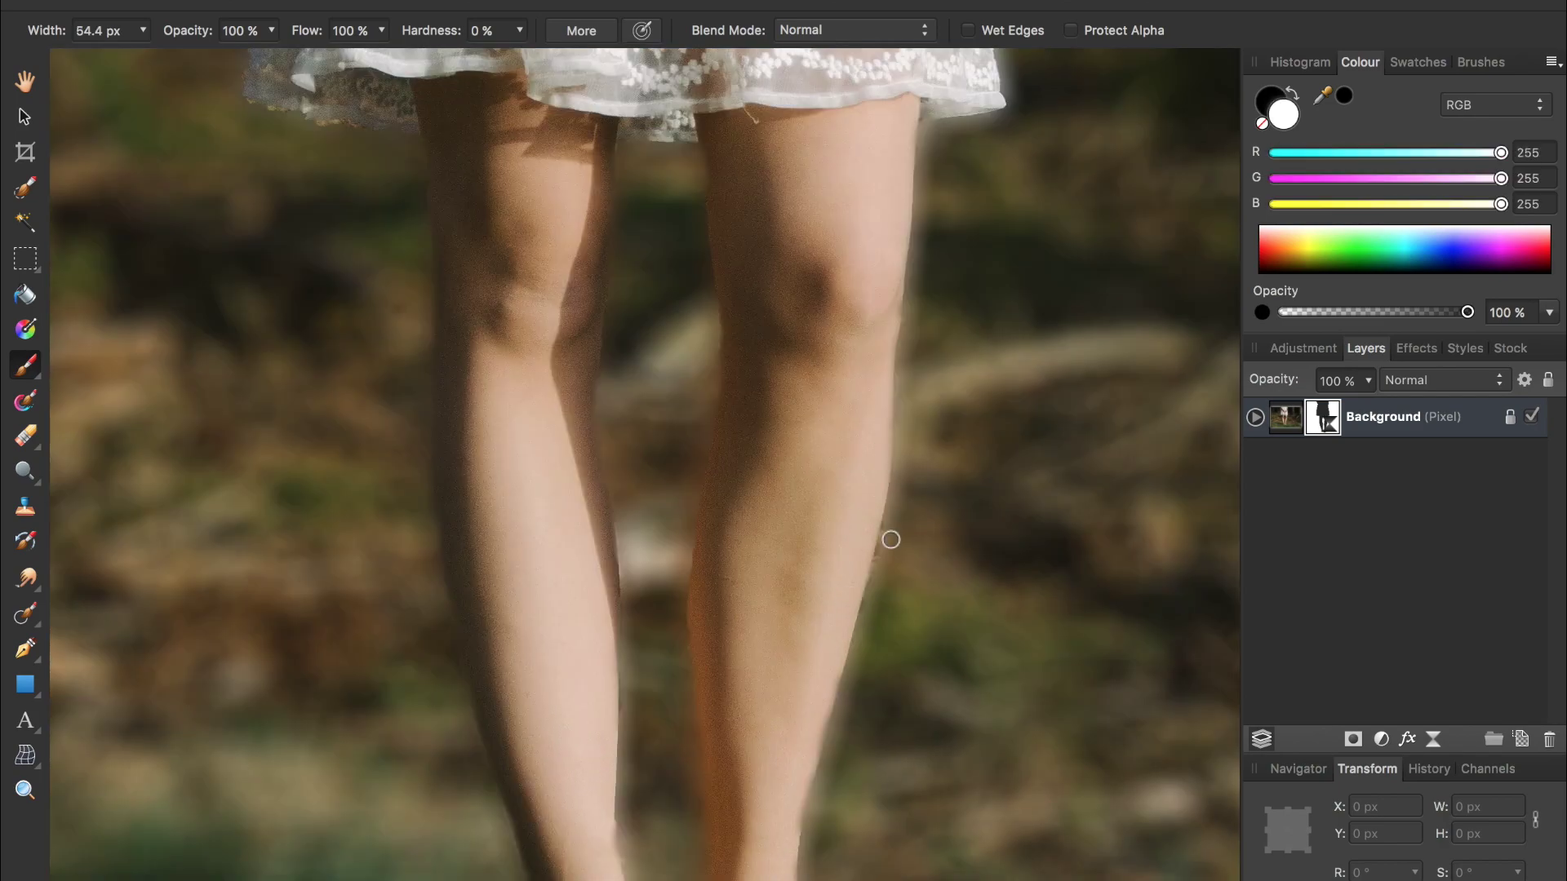
{"action": "key", "text": "bracketleft"}
{"action": "scroll", "coordinate": [657, 559], "scroll_direction": "down", "scroll_amount": 3}
{"action": "scroll", "coordinate": [657, 558], "scroll_direction": "down", "scroll_amount": 5}
{"action": "key", "text": "bracketright"}
{"action": "key", "text": "bracketright"}
{"action": "key", "text": "bracketright"}
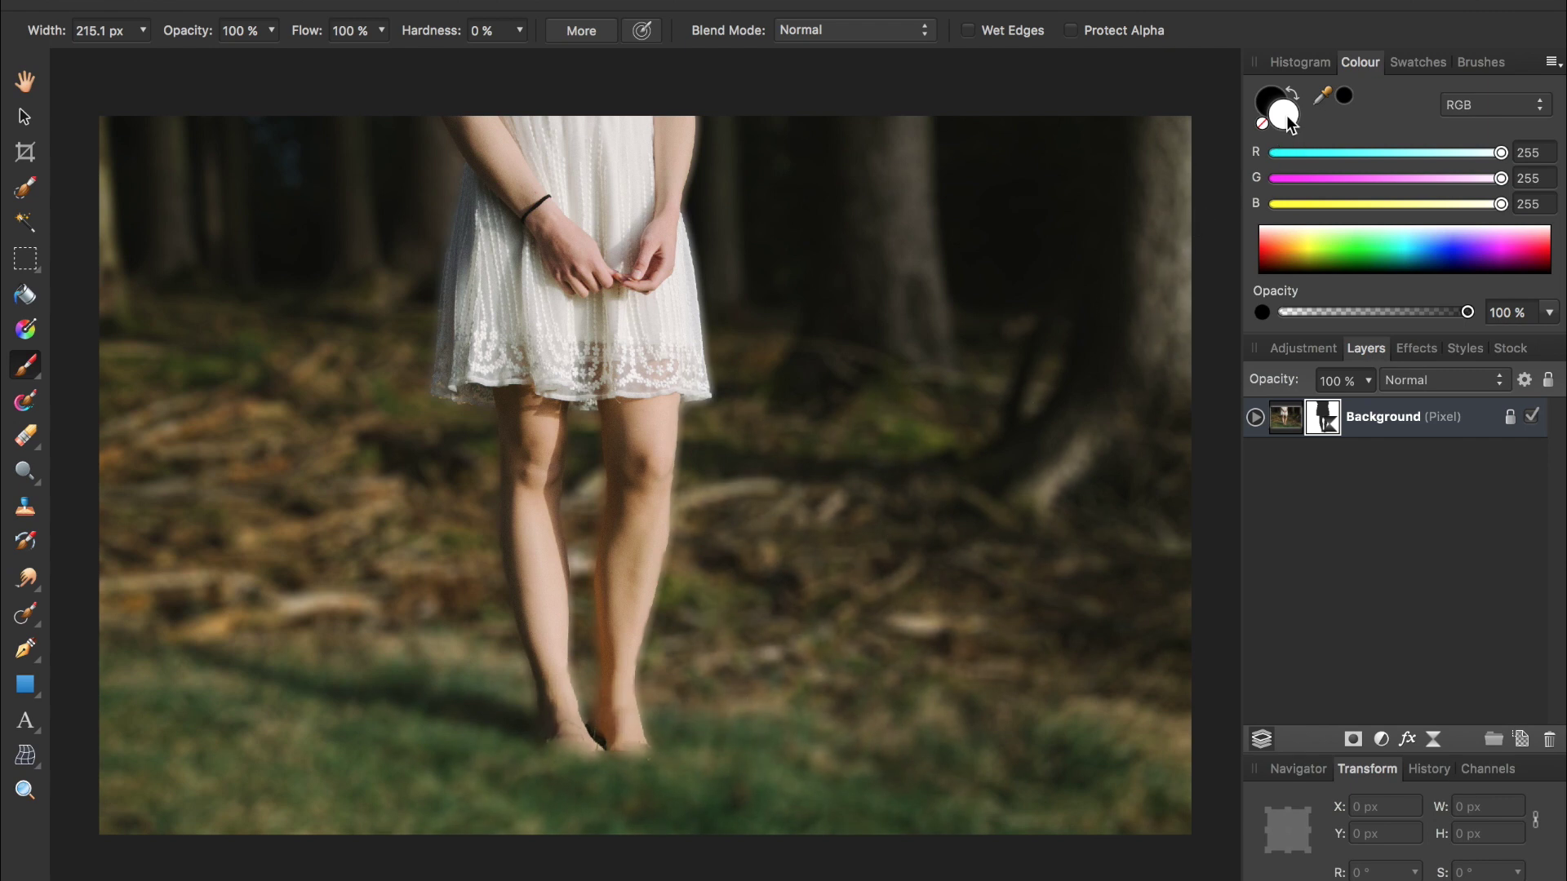
Step: Paint the mask over the girl's feet to blend them into the blurred grass
{"action": "mouse_move", "coordinate": [657, 740]}
{"action": "left_mouse_down"}
{"action": "mouse_move", "coordinate": [533, 746]}
{"action": "mouse_move", "coordinate": [691, 730]}
{"action": "mouse_move", "coordinate": [507, 717]}
{"action": "mouse_move", "coordinate": [696, 712]}
{"action": "mouse_move", "coordinate": [599, 740]}
{"action": "left_mouse_up"}
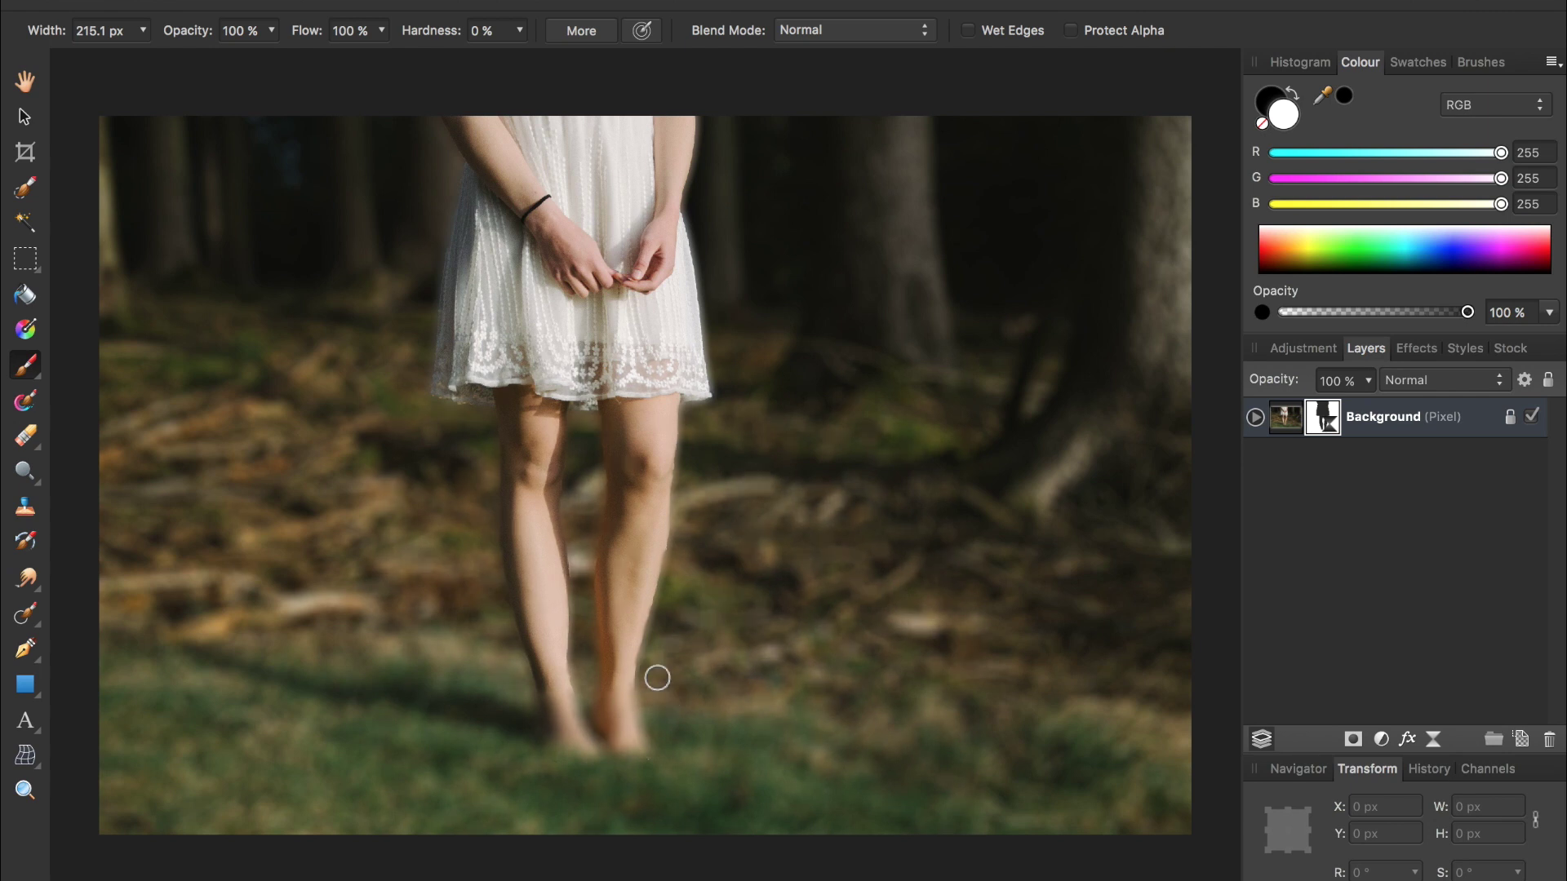
Step: Lower the brush flow to 20% and softly paint the mask along the dress hem
{"action": "left_click", "coordinate": [381, 31]}
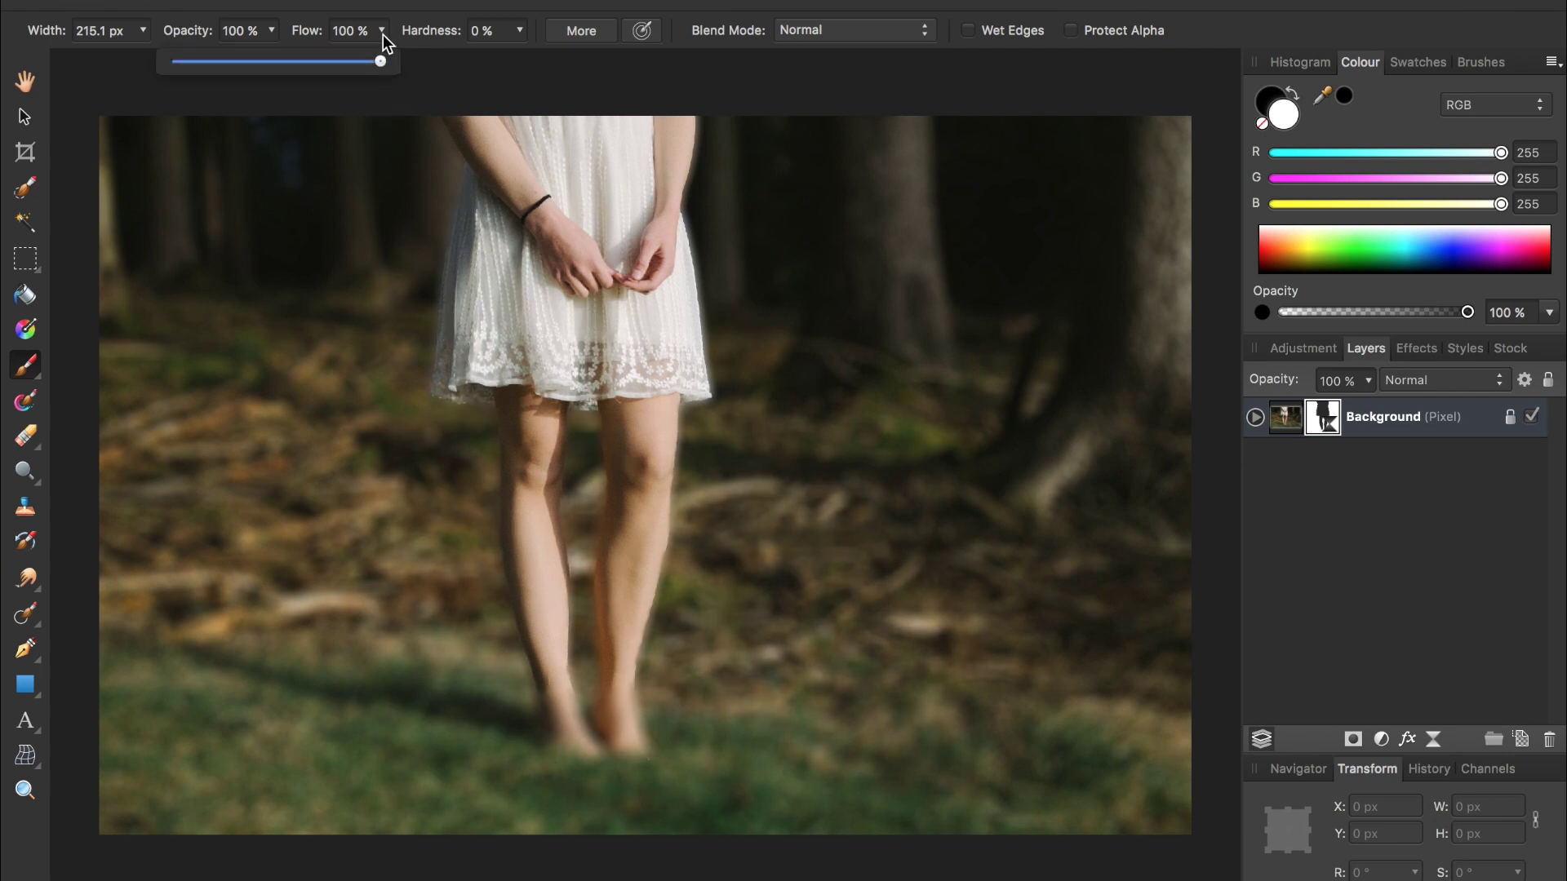
{"action": "left_click_drag", "start_coordinate": [381, 62], "coordinate": [218, 65]}
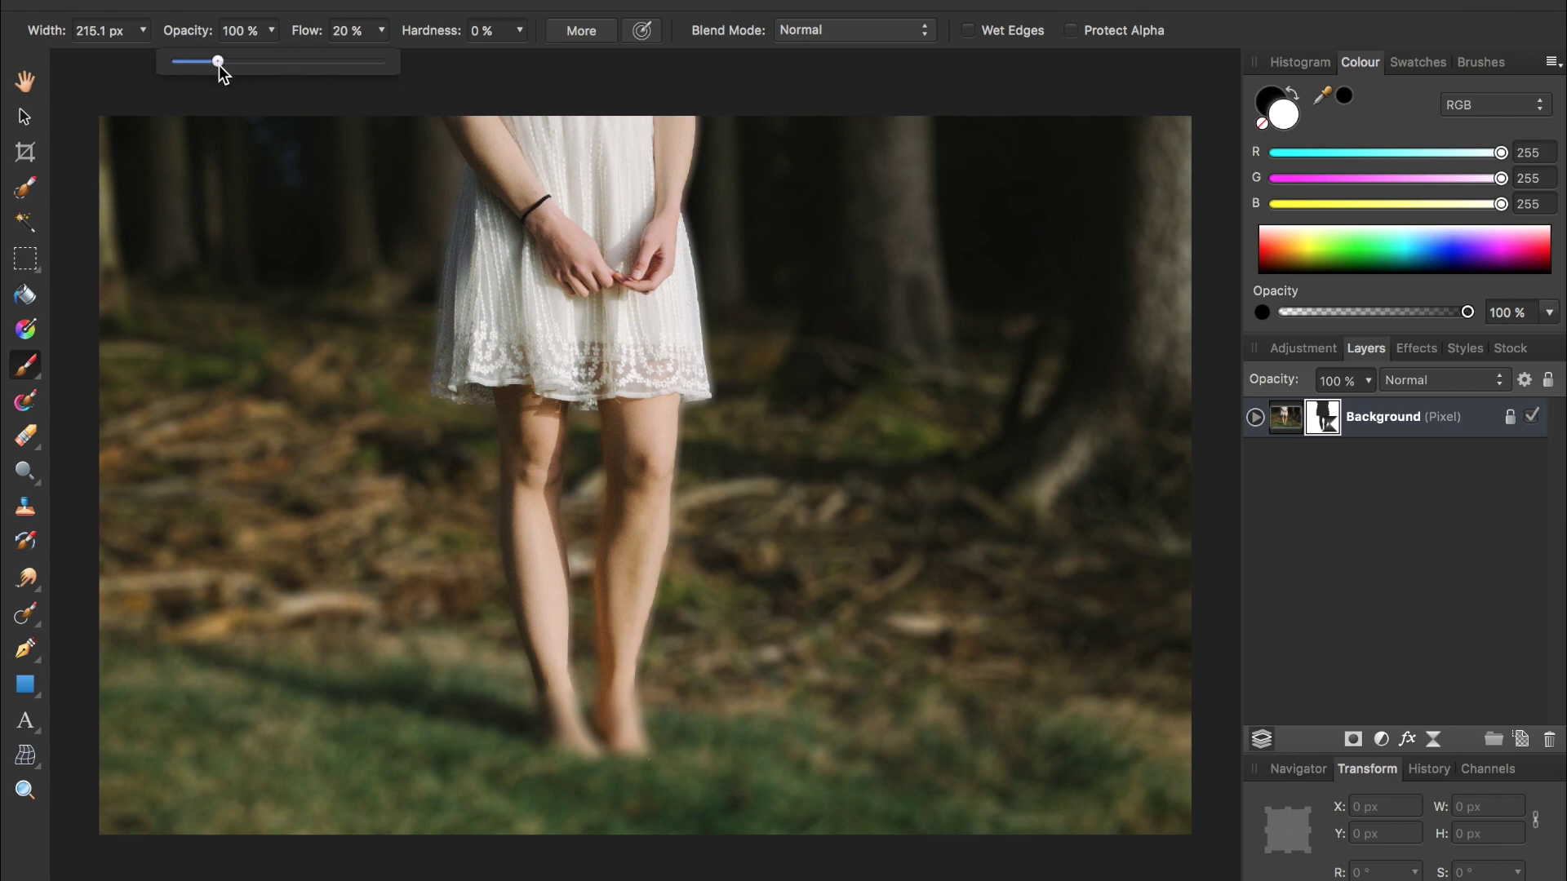
{"action": "left_click", "coordinate": [380, 32]}
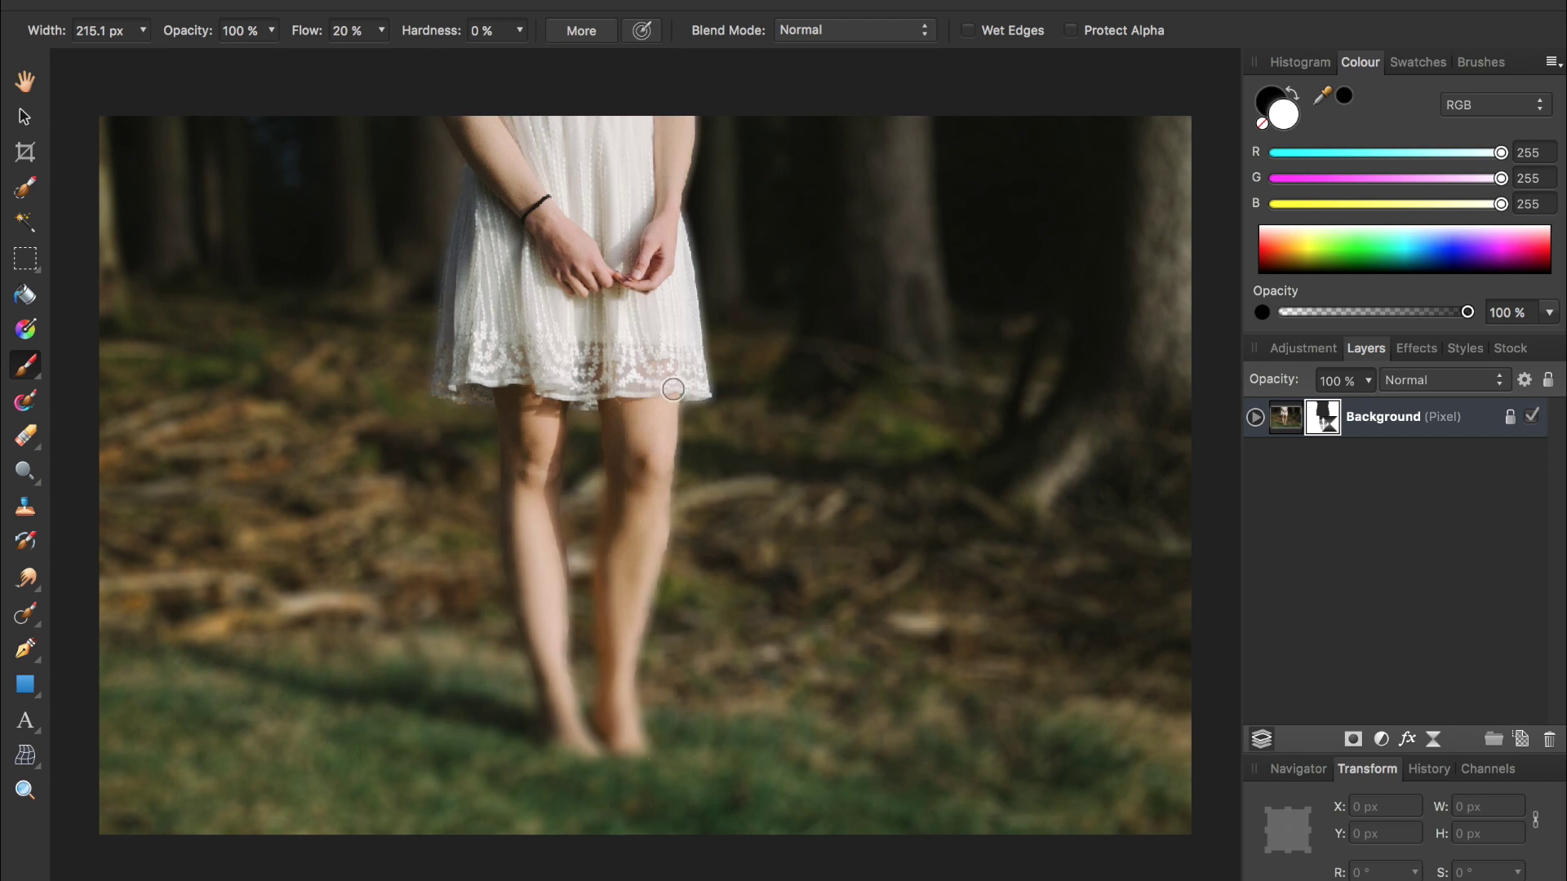
{"action": "left_click_drag", "start_coordinate": [673, 390], "coordinate": [687, 398]}
Step: Add a Live Lighting Filter layer via Layer > New Live Filter Layer
{"action": "left_click", "coordinate": [514, 2]}
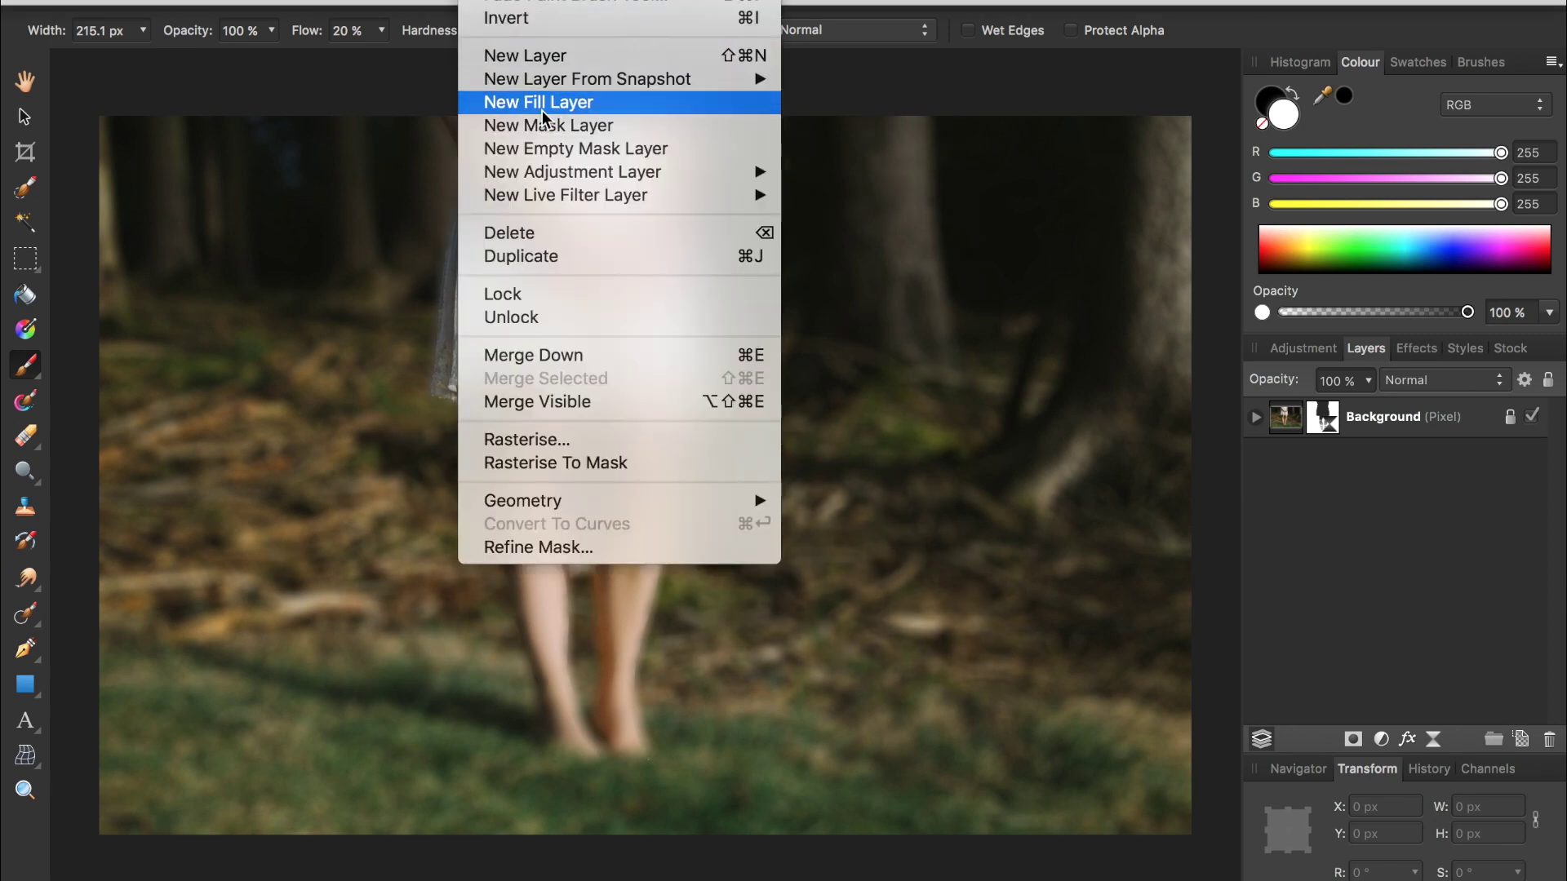
{"action": "mouse_move", "coordinate": [682, 204]}
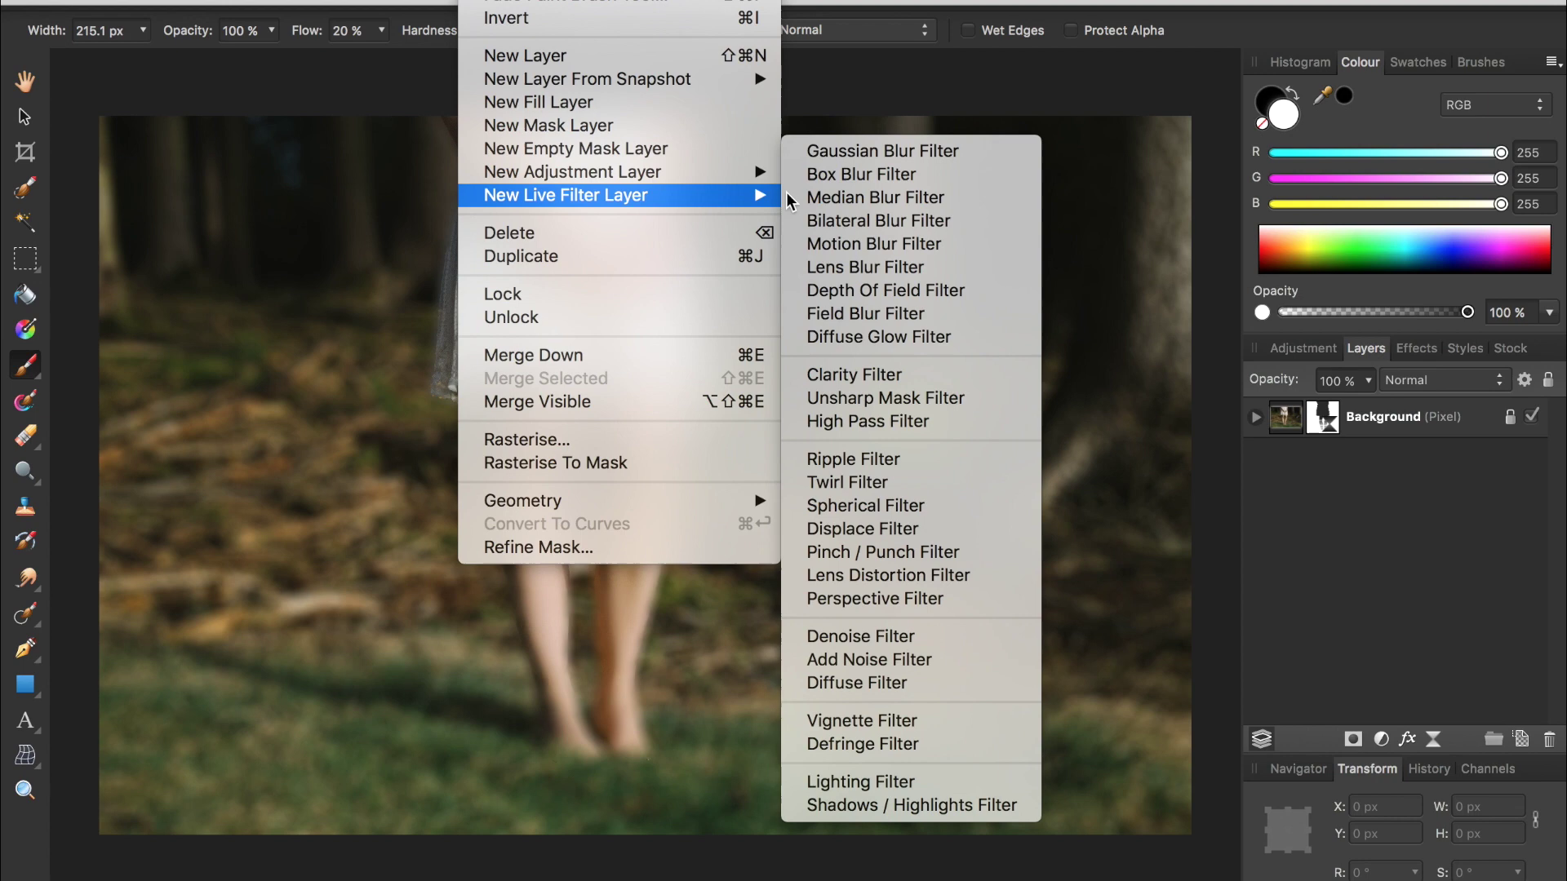
{"action": "left_click", "coordinate": [903, 780]}
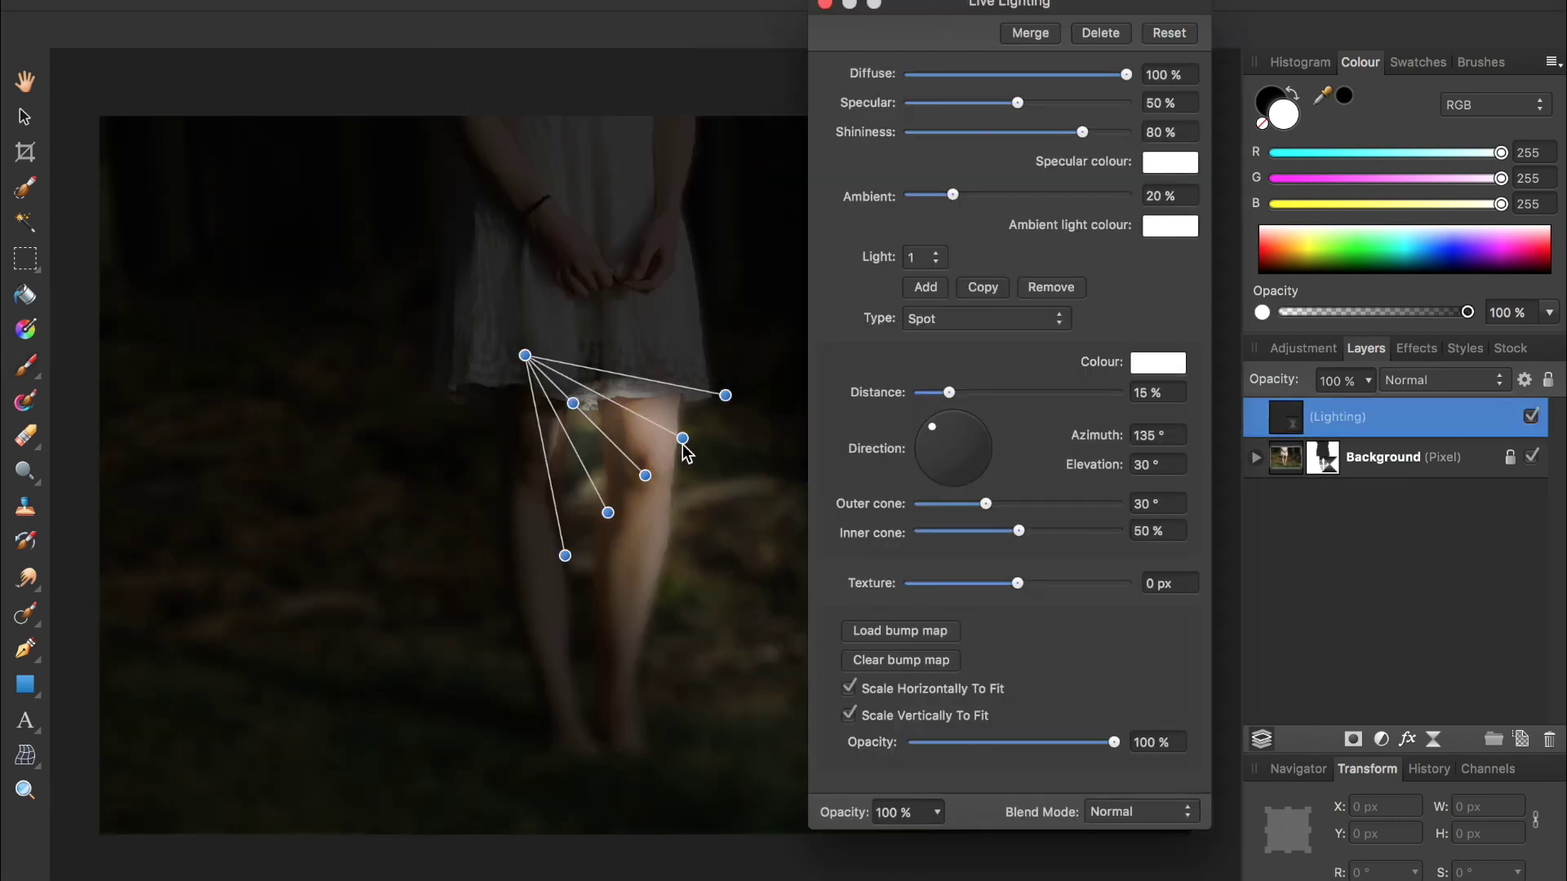
Step: Move the spot light onto the dress and swing its source upper right (100% distance, 46.6° azimuth)
{"action": "left_click_drag", "start_coordinate": [525, 356], "coordinate": [494, 214]}
{"action": "left_click_drag", "start_coordinate": [489, 77], "coordinate": [585, 277]}
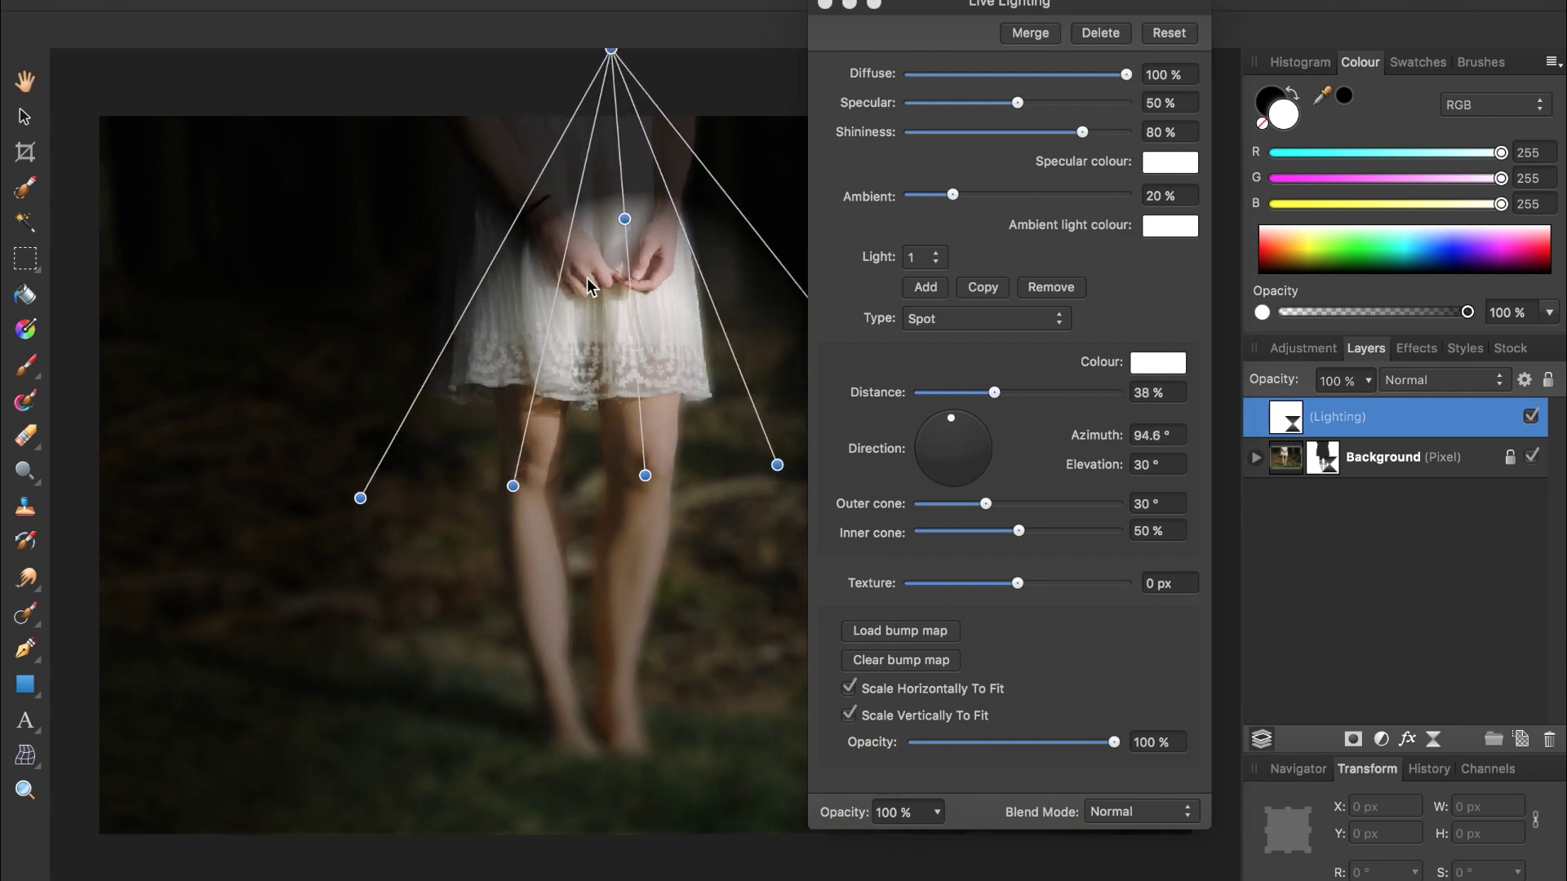
{"action": "scroll", "coordinate": [586, 277], "scroll_direction": "down", "scroll_amount": 3}
{"action": "scroll", "coordinate": [586, 277], "scroll_direction": "down", "scroll_amount": 4}
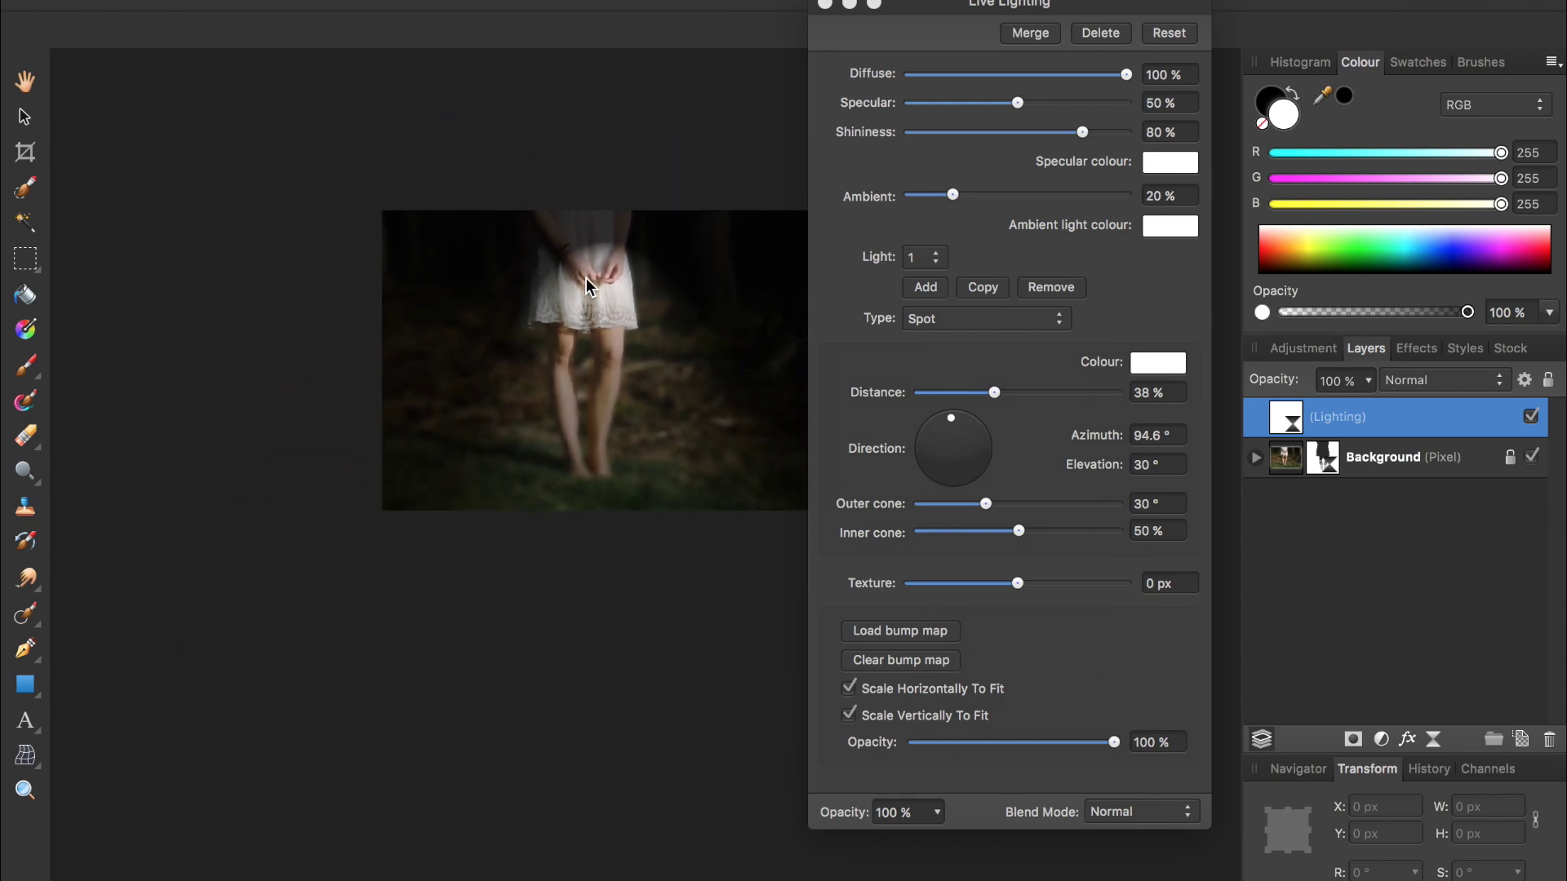
{"action": "scroll", "coordinate": [581, 279], "scroll_direction": "down", "scroll_amount": 2}
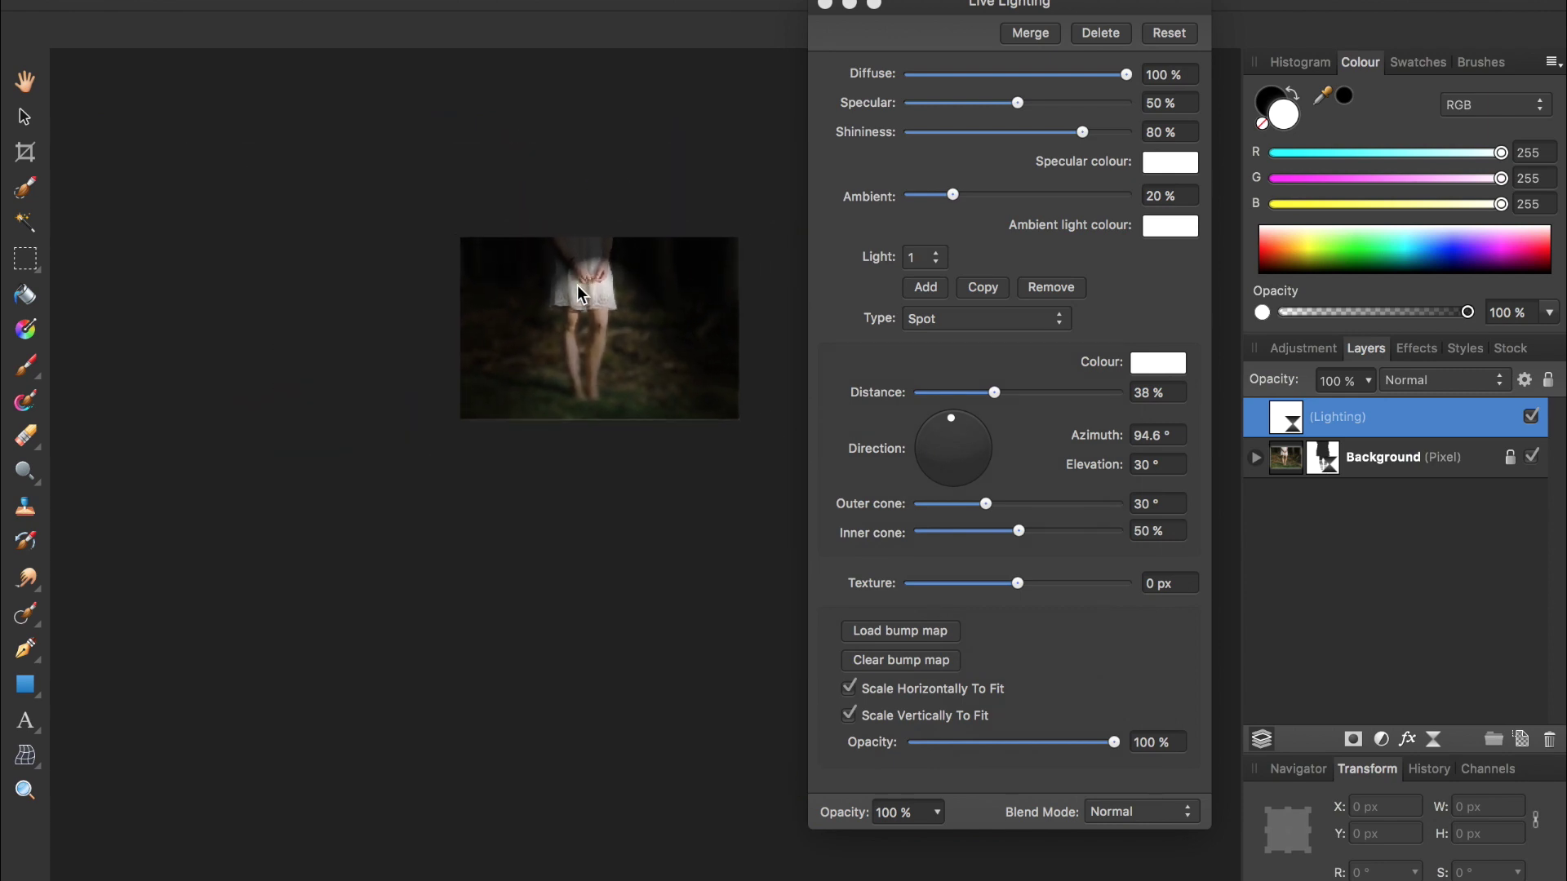
{"action": "scroll", "coordinate": [576, 286], "scroll_direction": "up", "scroll_amount": 3}
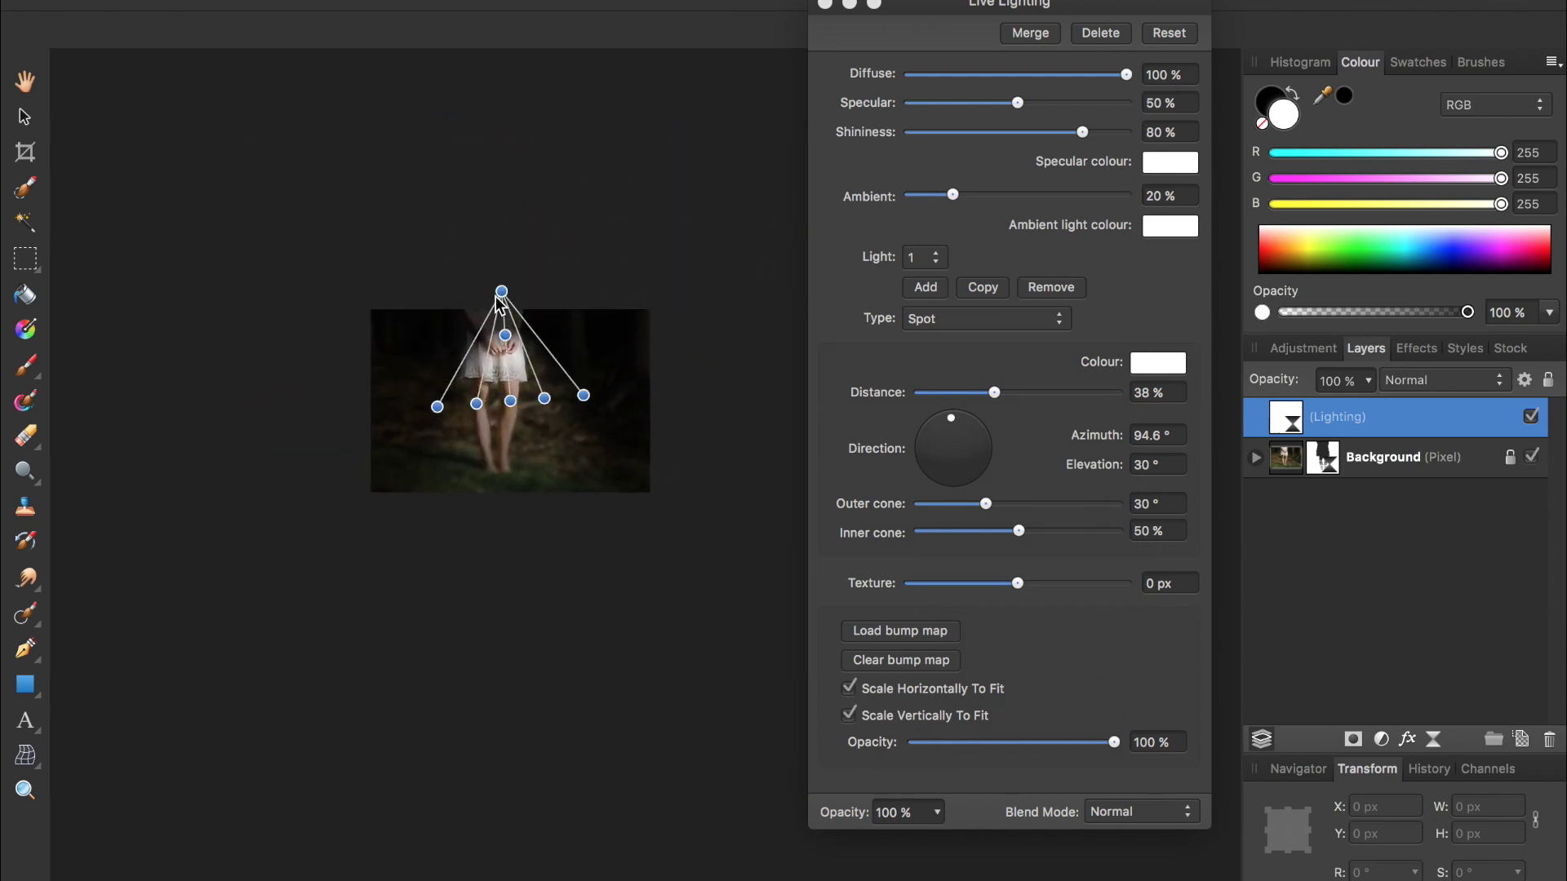
{"action": "left_click_drag", "start_coordinate": [501, 292], "coordinate": [707, 196]}
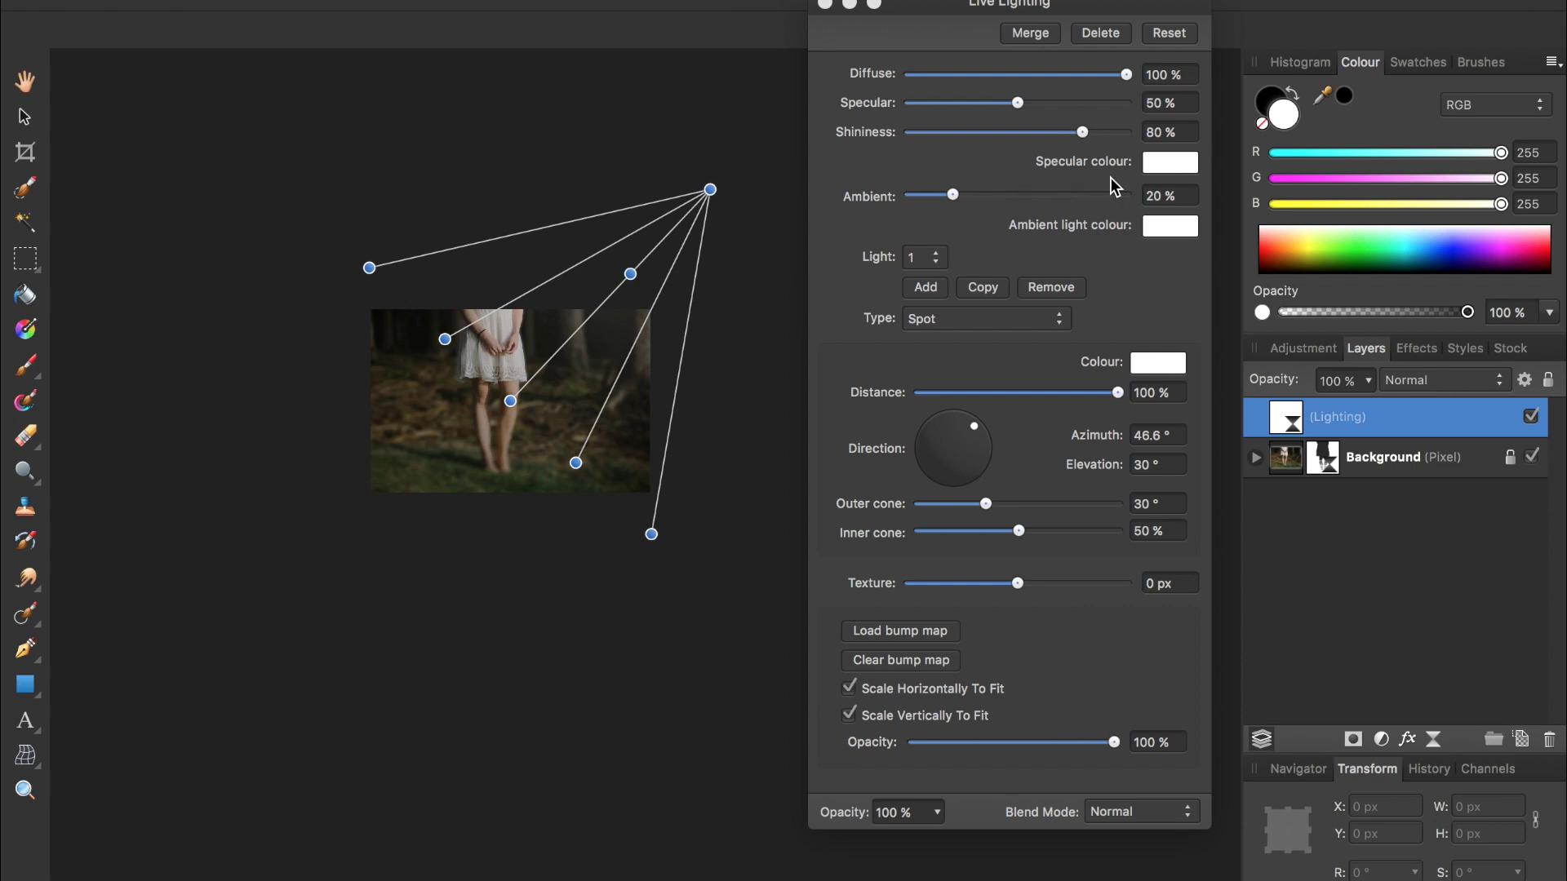
Step: Change the Live Lighting specular colour from white to a pale warm orange
{"action": "left_click", "coordinate": [1171, 165]}
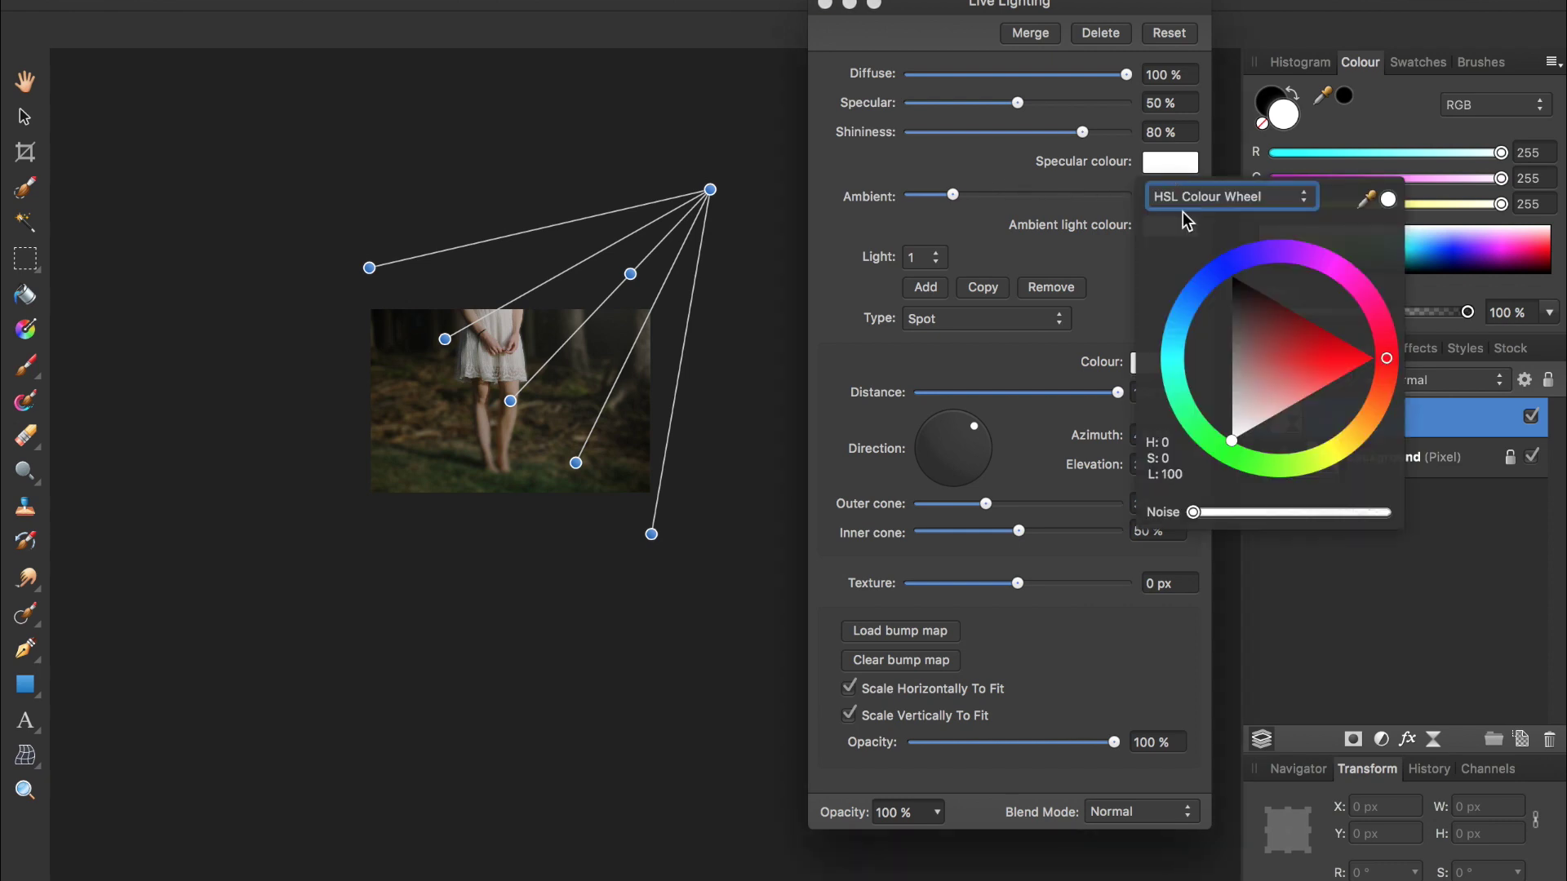
{"action": "left_click", "coordinate": [1351, 440]}
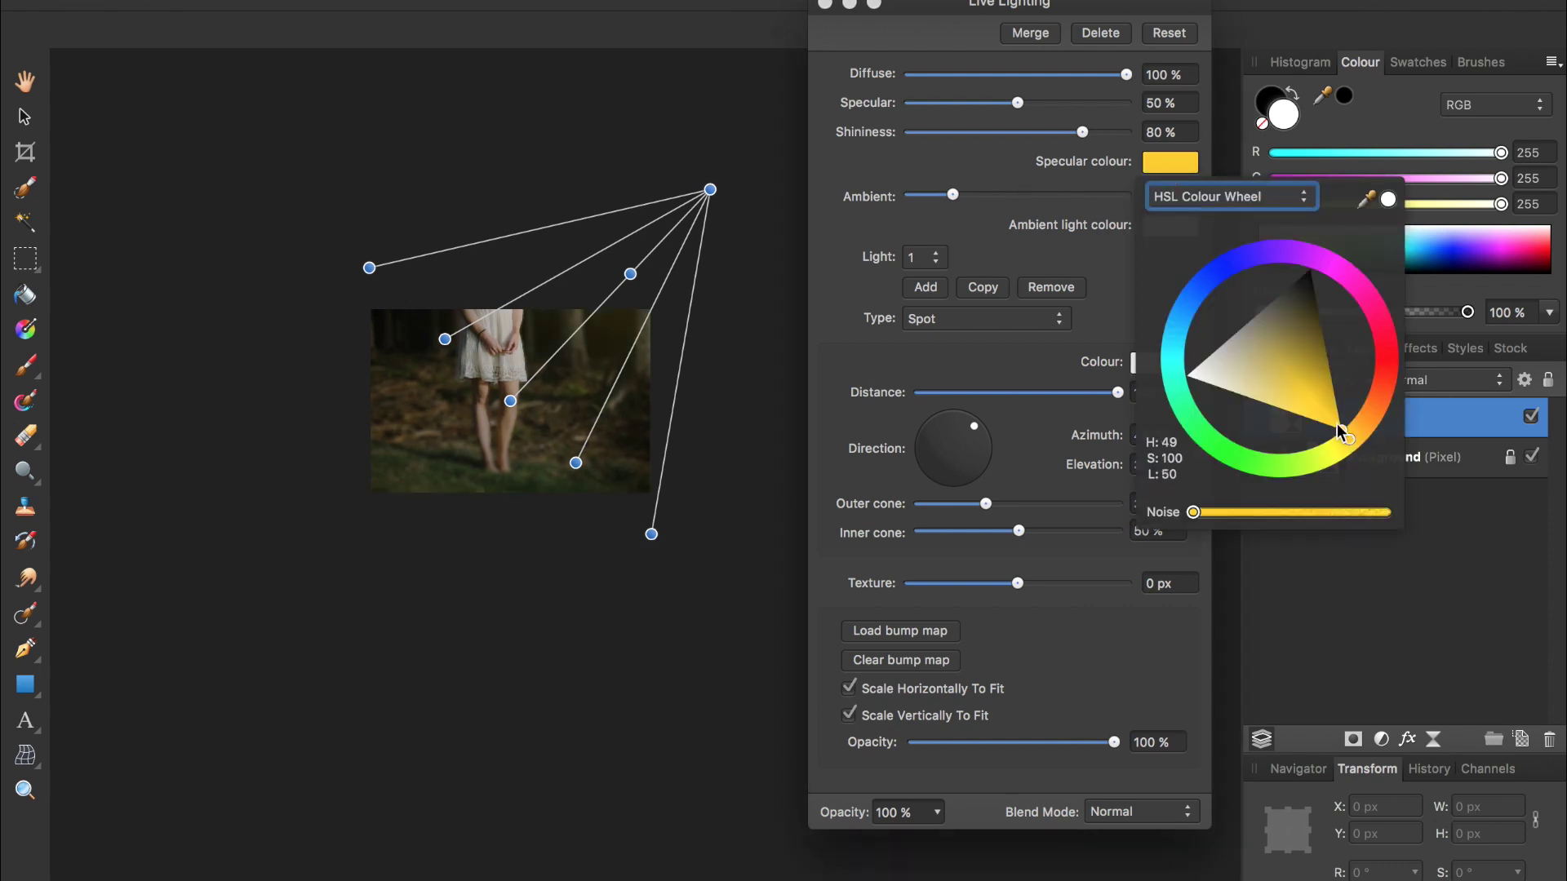
{"action": "left_click_drag", "start_coordinate": [1367, 440], "coordinate": [1257, 397]}
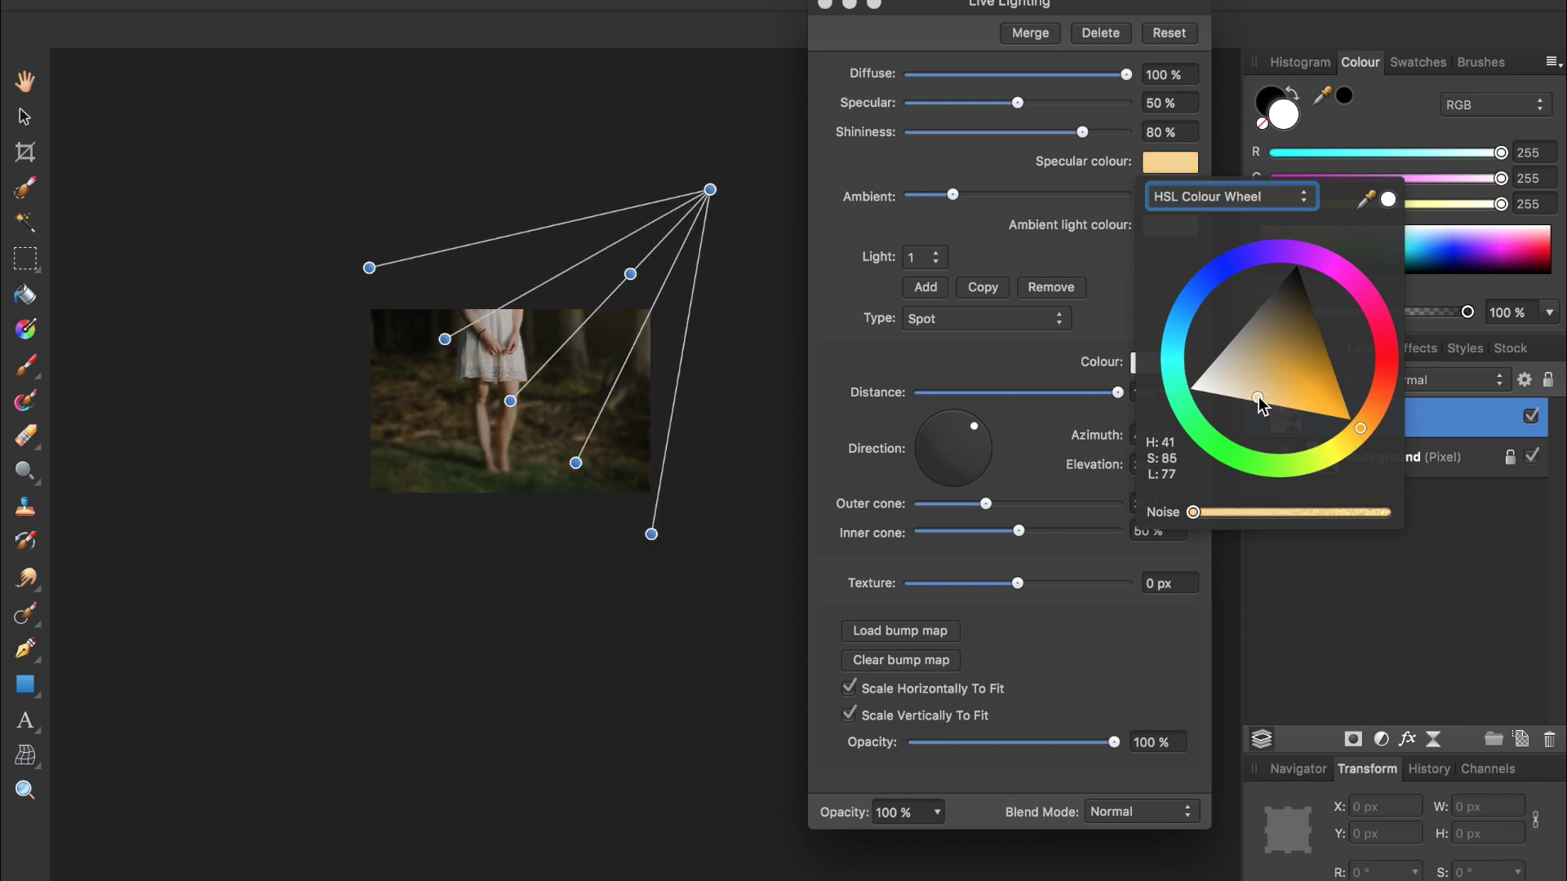
{"action": "left_click", "coordinate": [980, 159]}
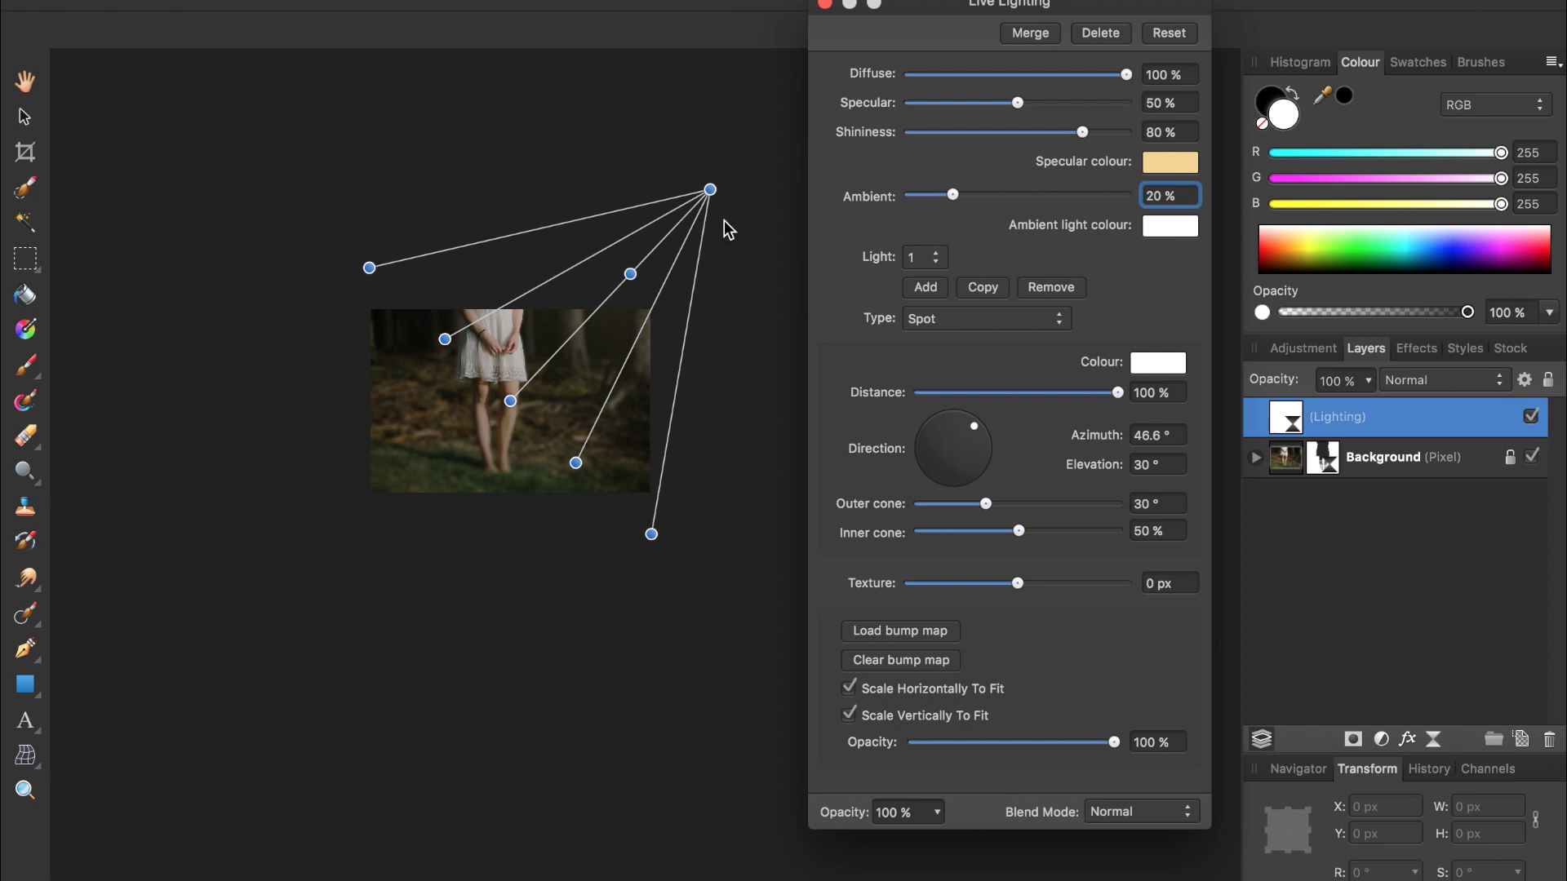
Step: Raise the spot light's elevation, move and angle its cone toward the girl, and set Ambient to 25%
{"action": "left_click_drag", "start_coordinate": [632, 276], "coordinate": [606, 305]}
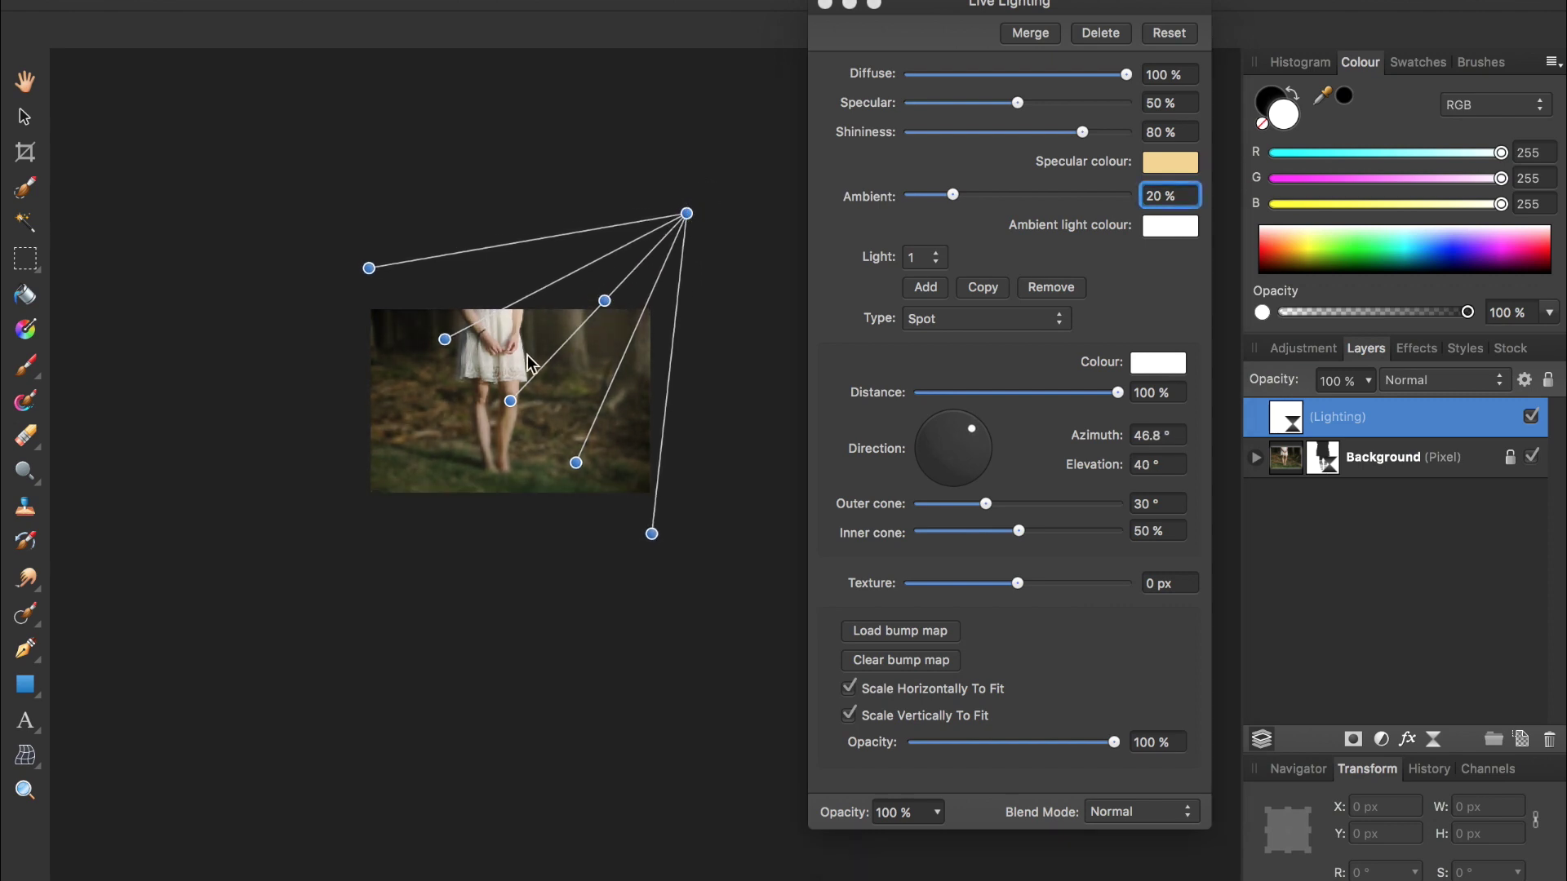
{"action": "mouse_move", "coordinate": [508, 408]}
{"action": "left_mouse_down"}
{"action": "mouse_move", "coordinate": [501, 387]}
{"action": "mouse_move", "coordinate": [521, 384]}
{"action": "left_mouse_up"}
{"action": "left_click_drag", "start_coordinate": [704, 196], "coordinate": [736, 232]}
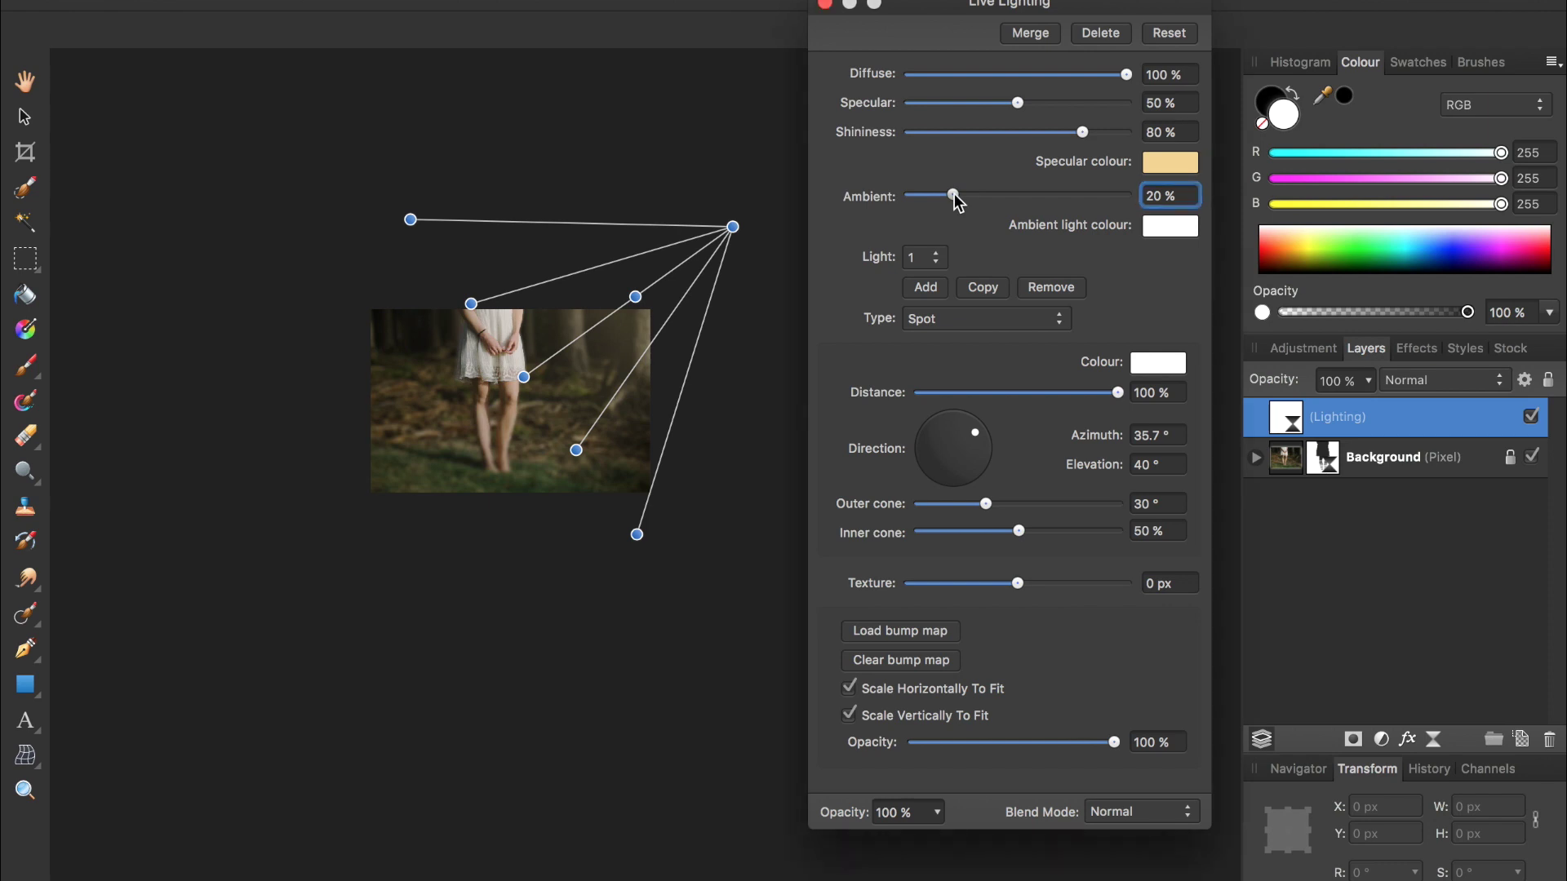
{"action": "left_click_drag", "start_coordinate": [957, 203], "coordinate": [965, 203]}
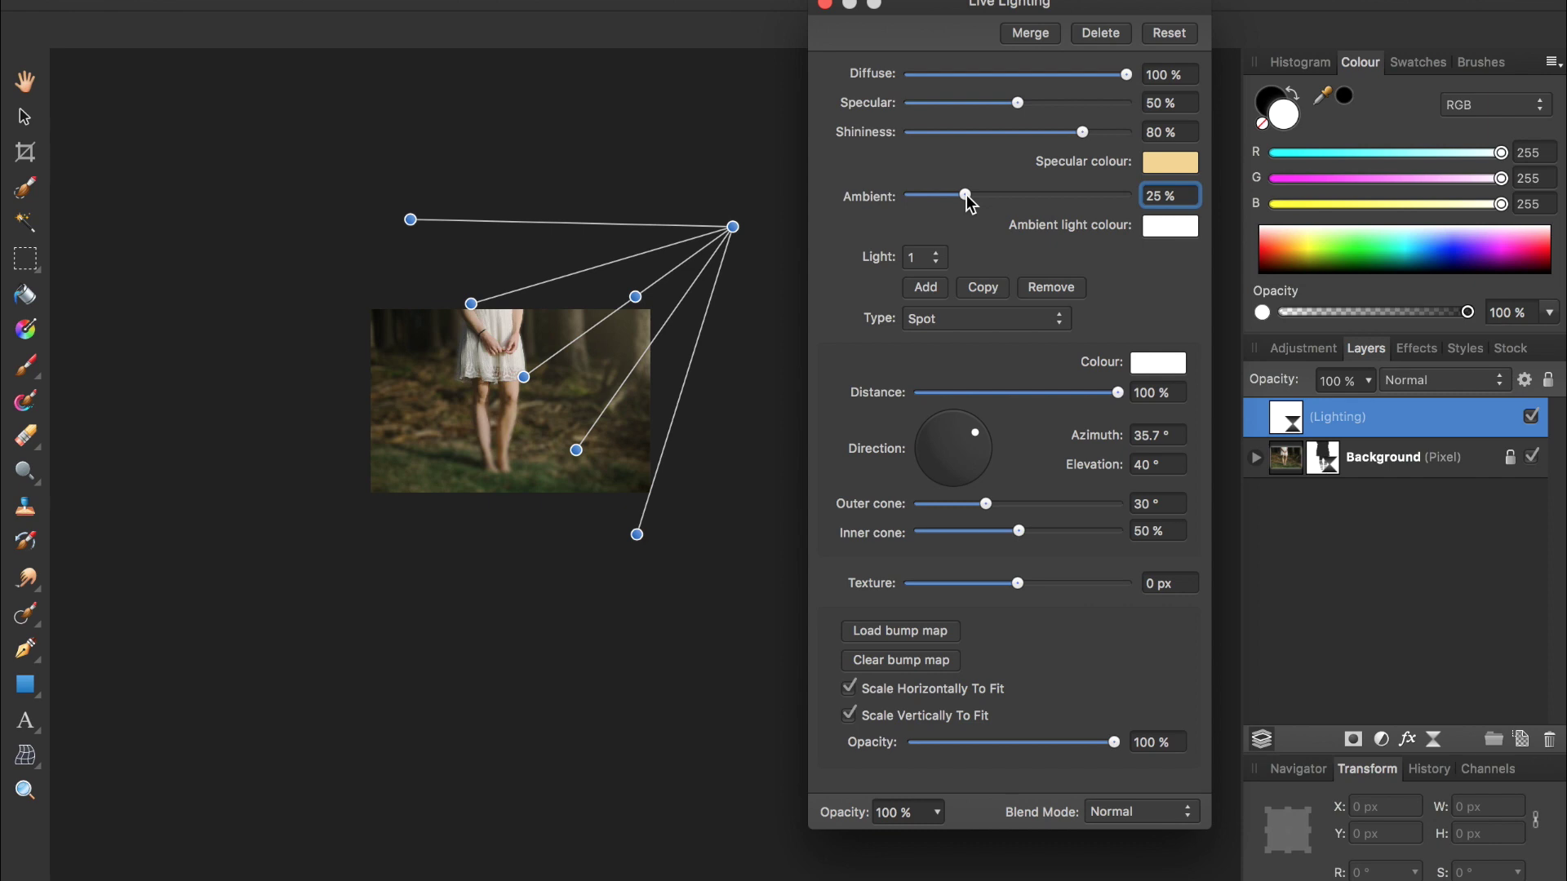
{"action": "left_click", "coordinate": [826, 6]}
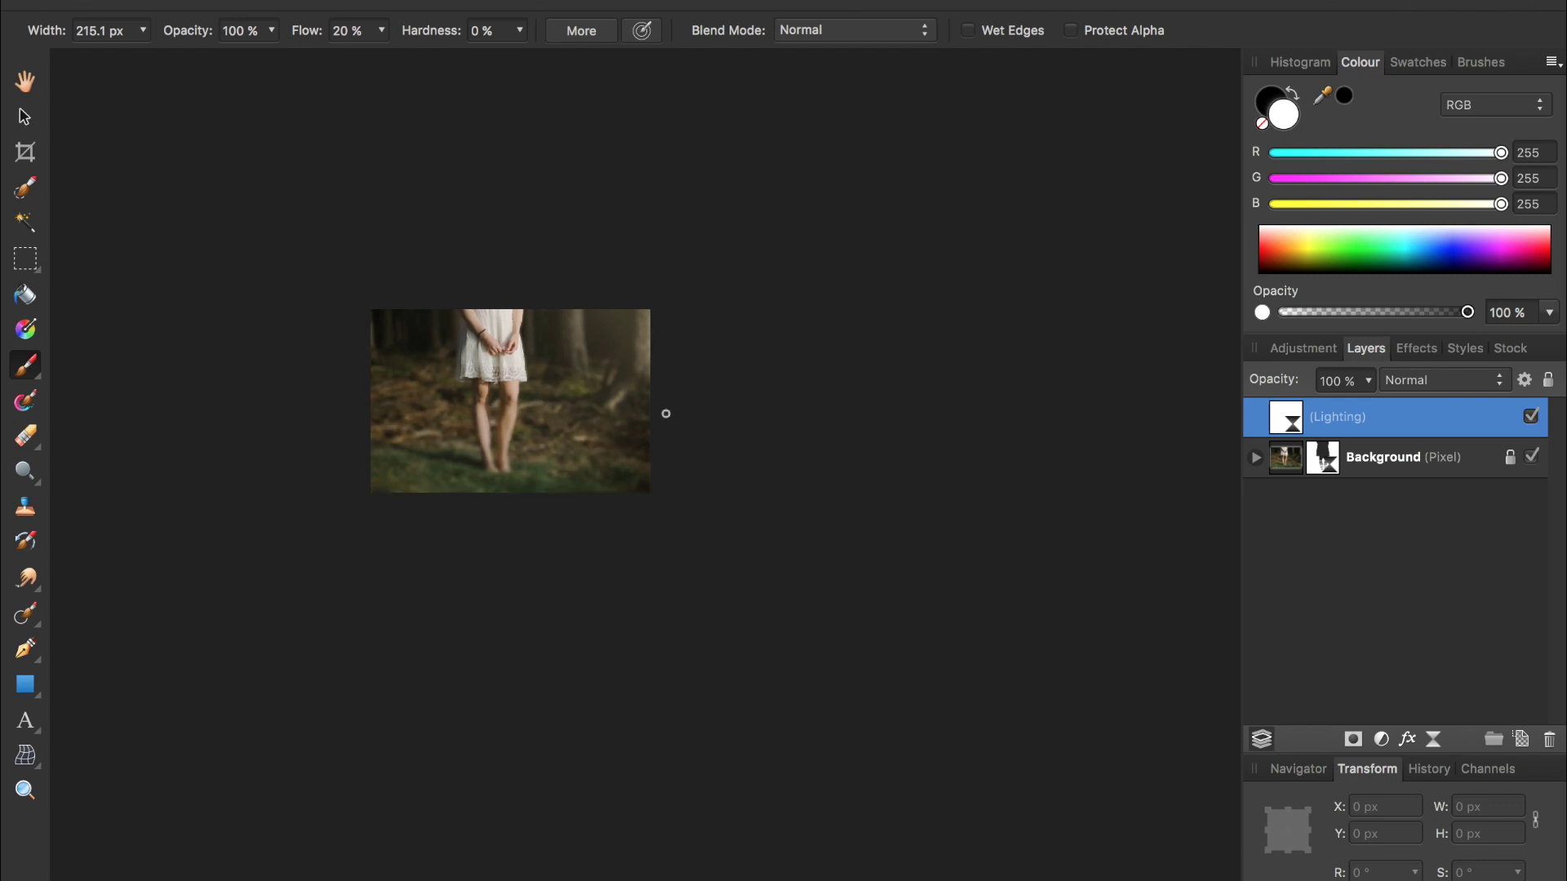
Step: Zoom to fit the whole spot-lit forest portrait in the view
{"action": "key", "text": "super+0"}
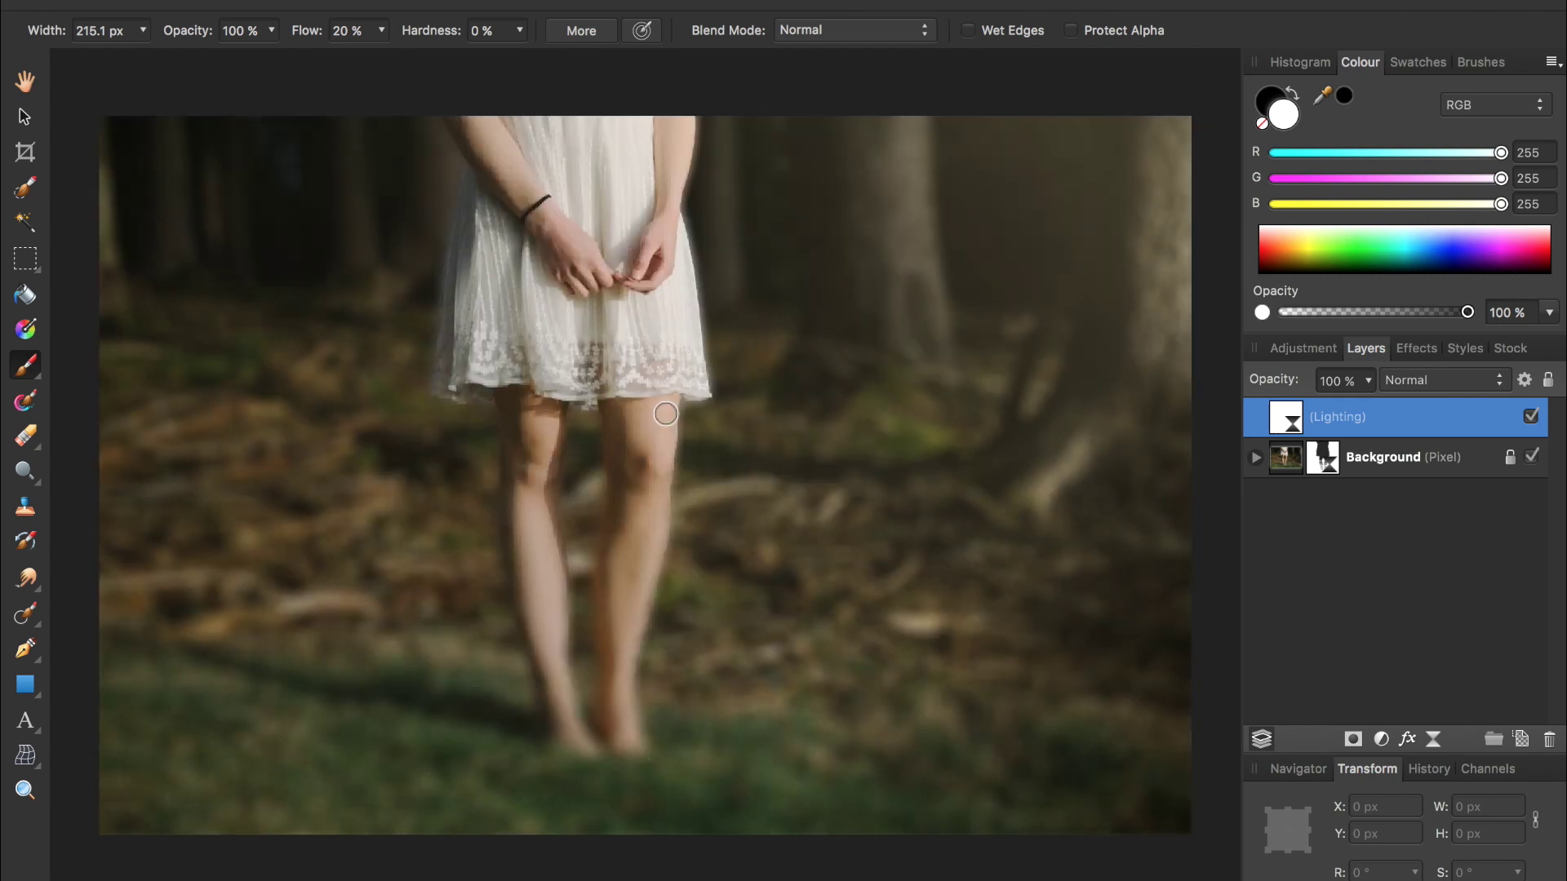